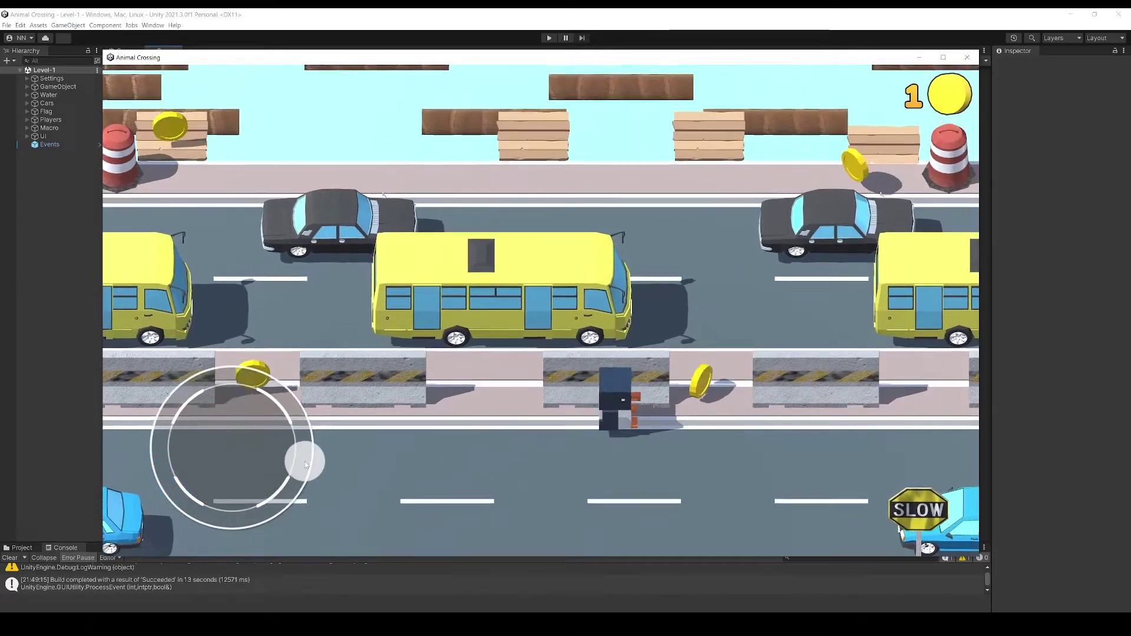
- Steer the character across the road with the joystick, then restart the level as the pig
left_click_drag(241, 405, 227, 446)
left_click_drag(228, 396, 168, 445)
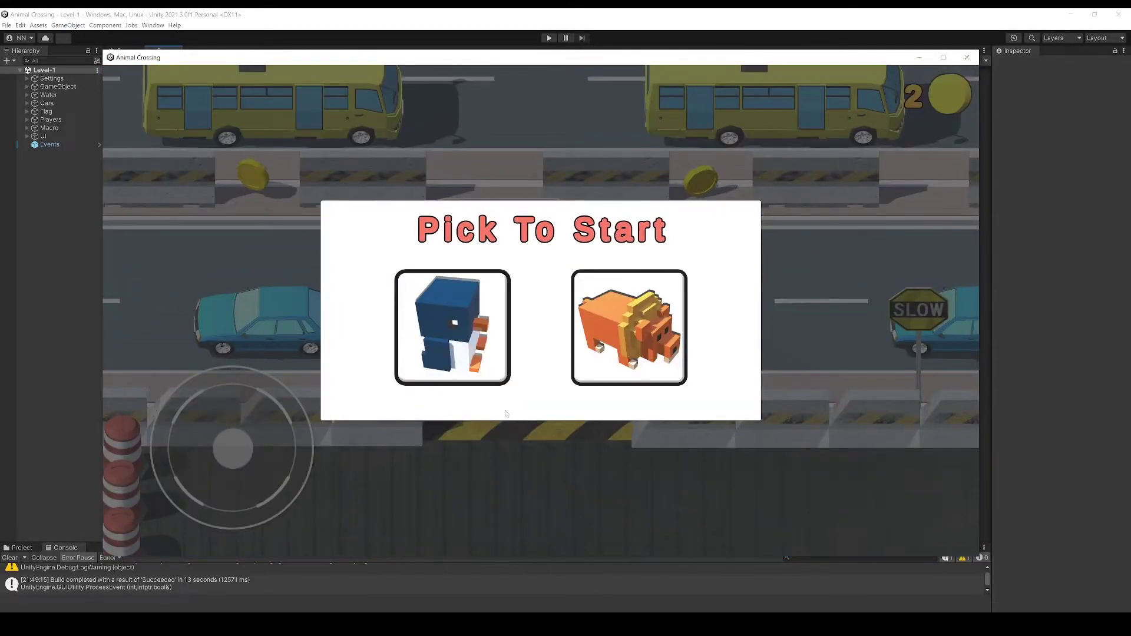
left_click(629, 326)
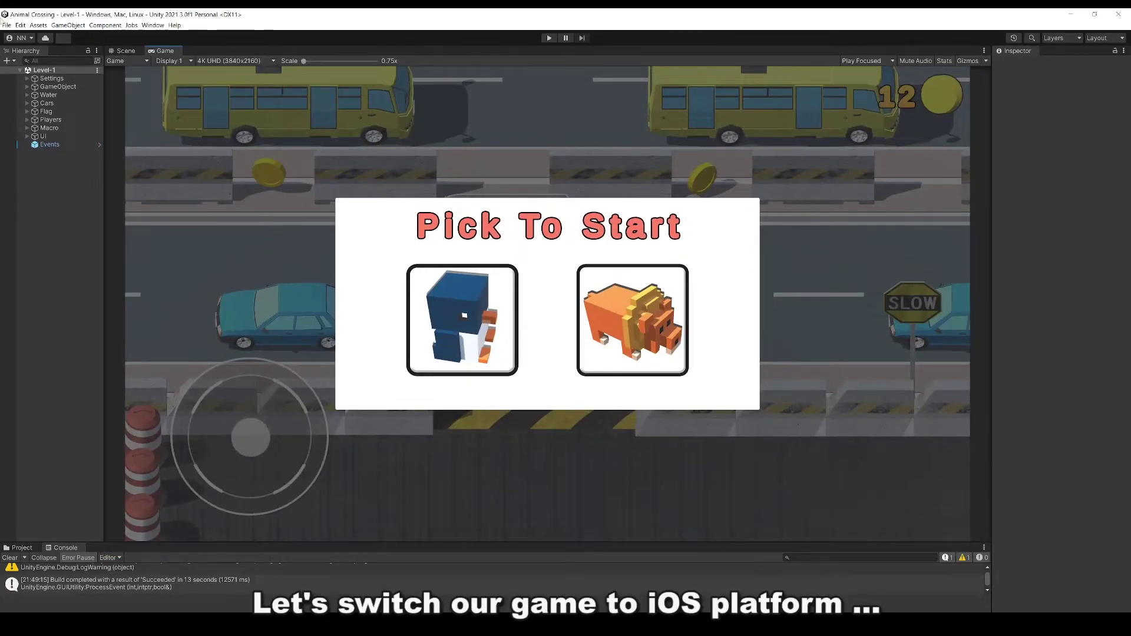
- Select iOS in Build Settings, switch the platform to it, and close the window
left_click(7, 24)
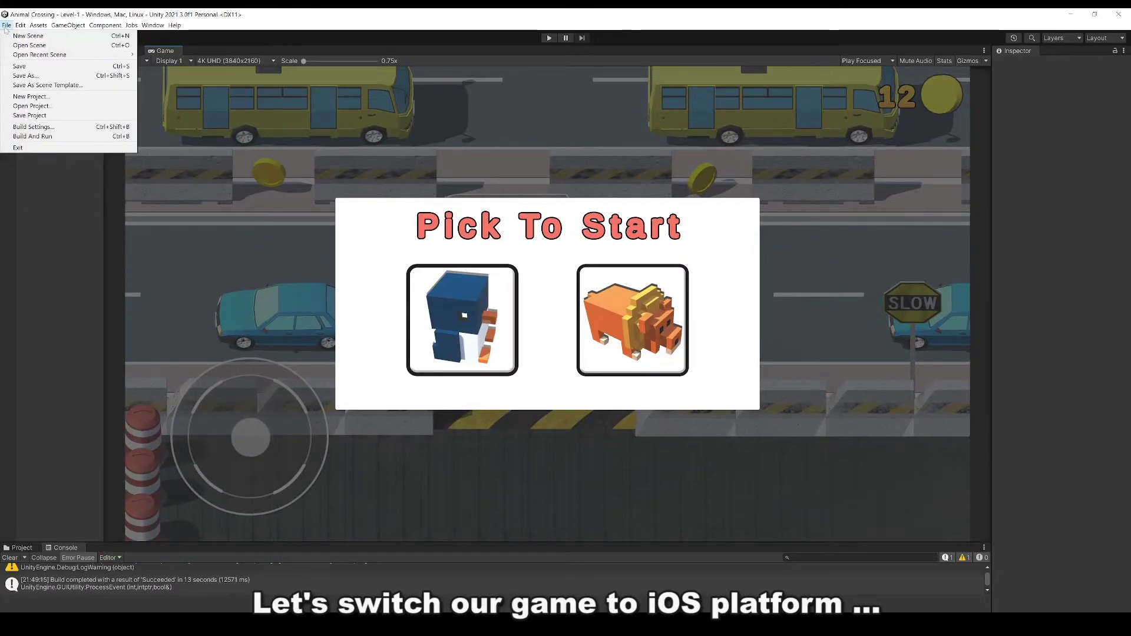
left_click(31, 130)
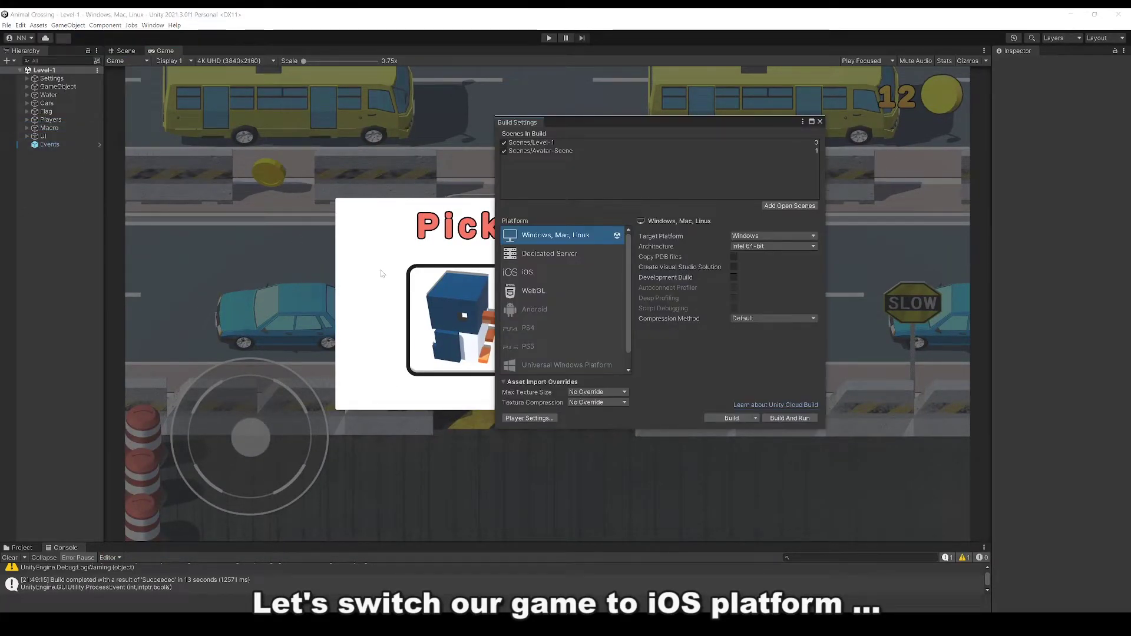
left_click(540, 275)
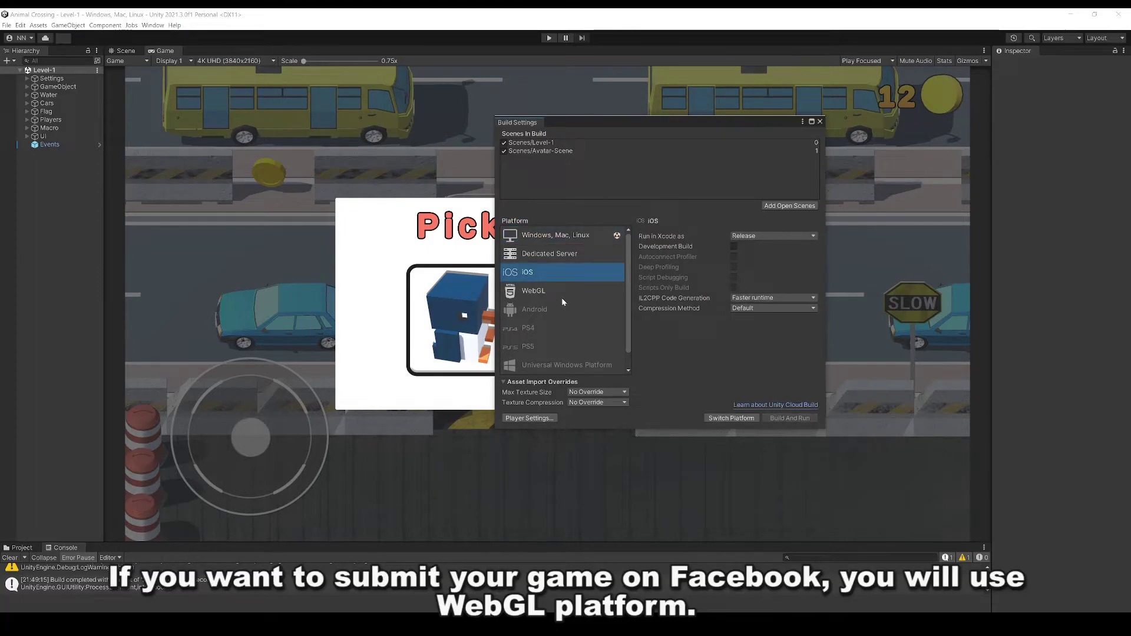
left_click(719, 420)
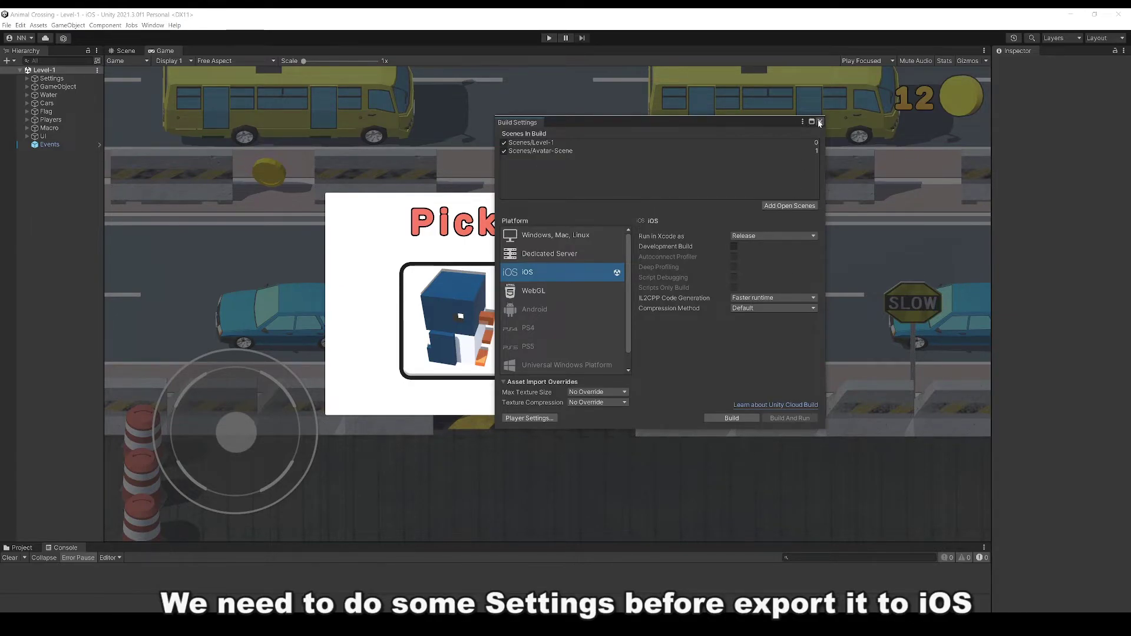
left_click(820, 122)
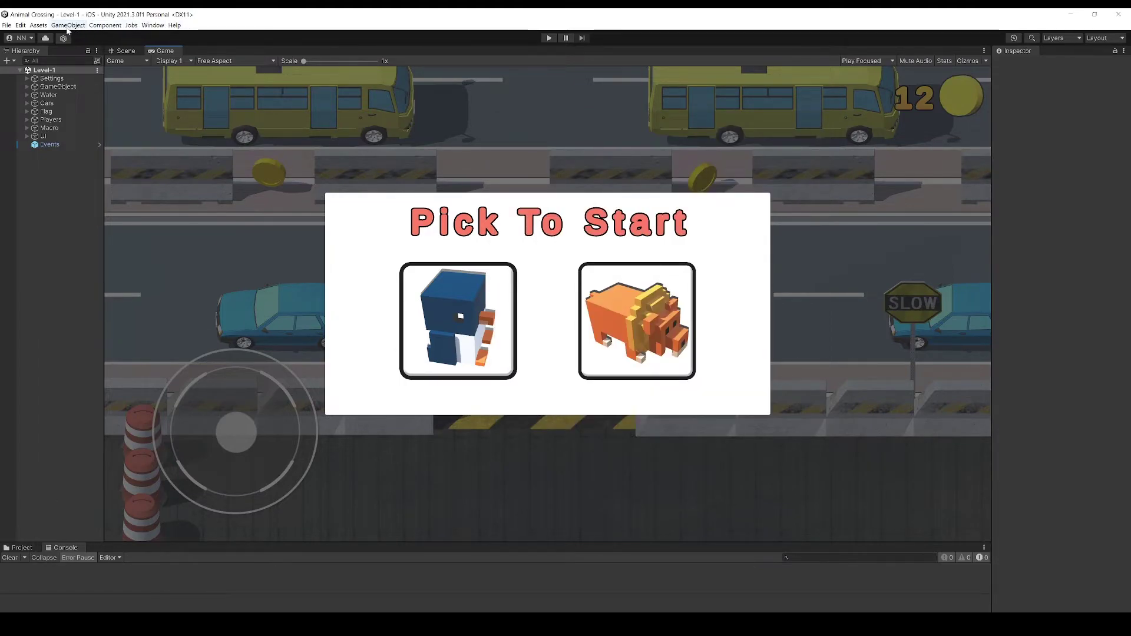
- Set Quality to Don't Sync VSync, 4x Multi Sampling, High Resolution shadows and Pixel Light Count 1
left_click(21, 25)
left_click(58, 289)
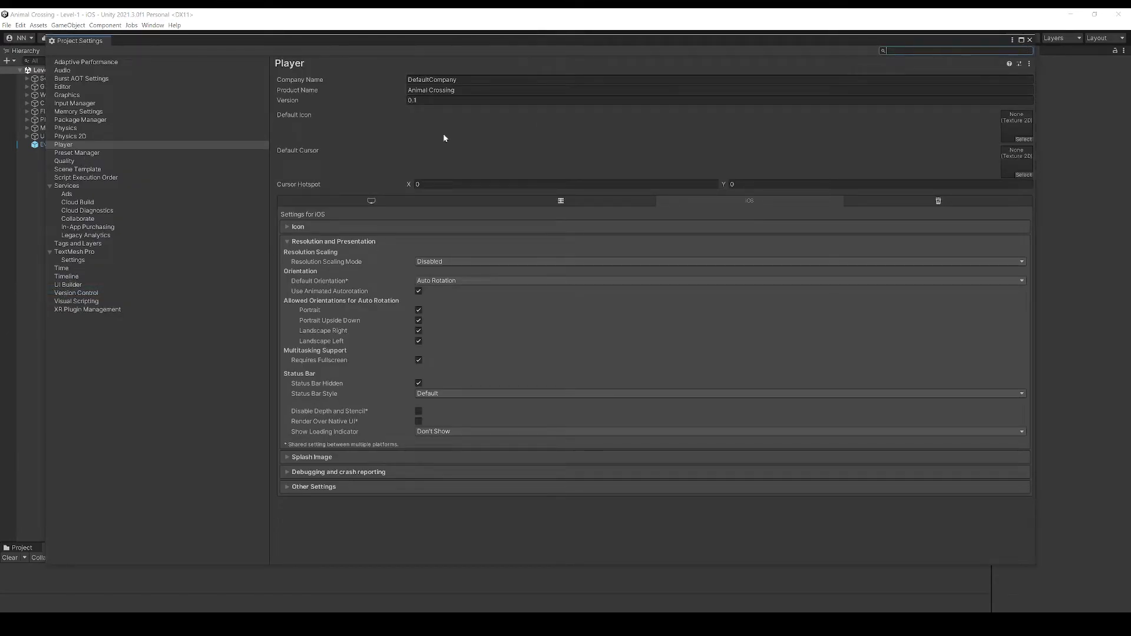
left_click(89, 161)
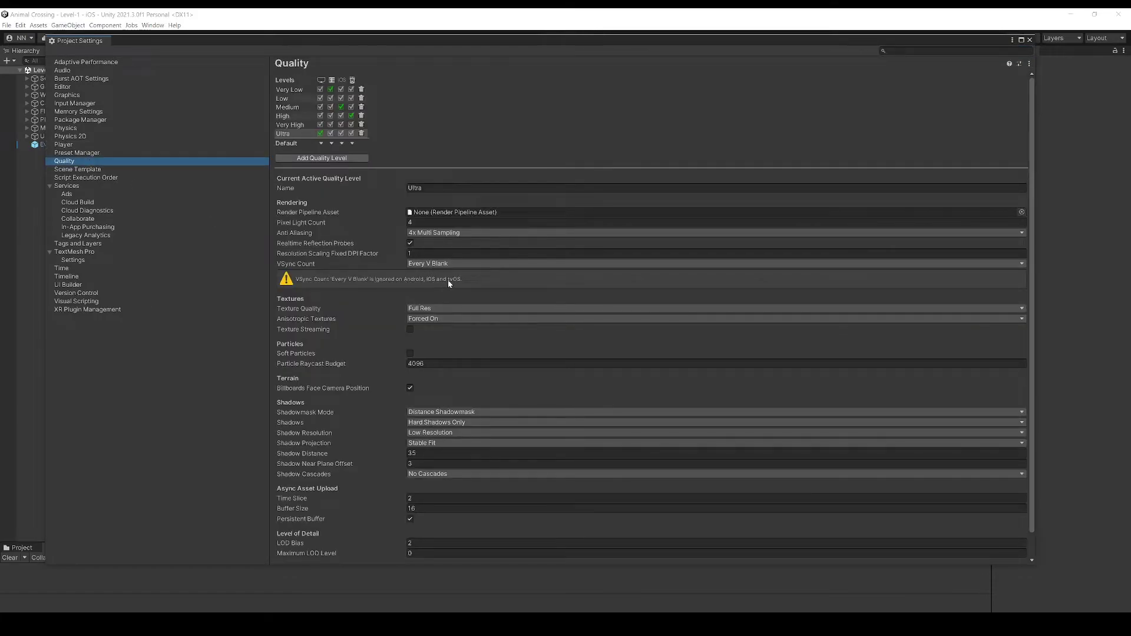
left_click(447, 263)
left_click(430, 272)
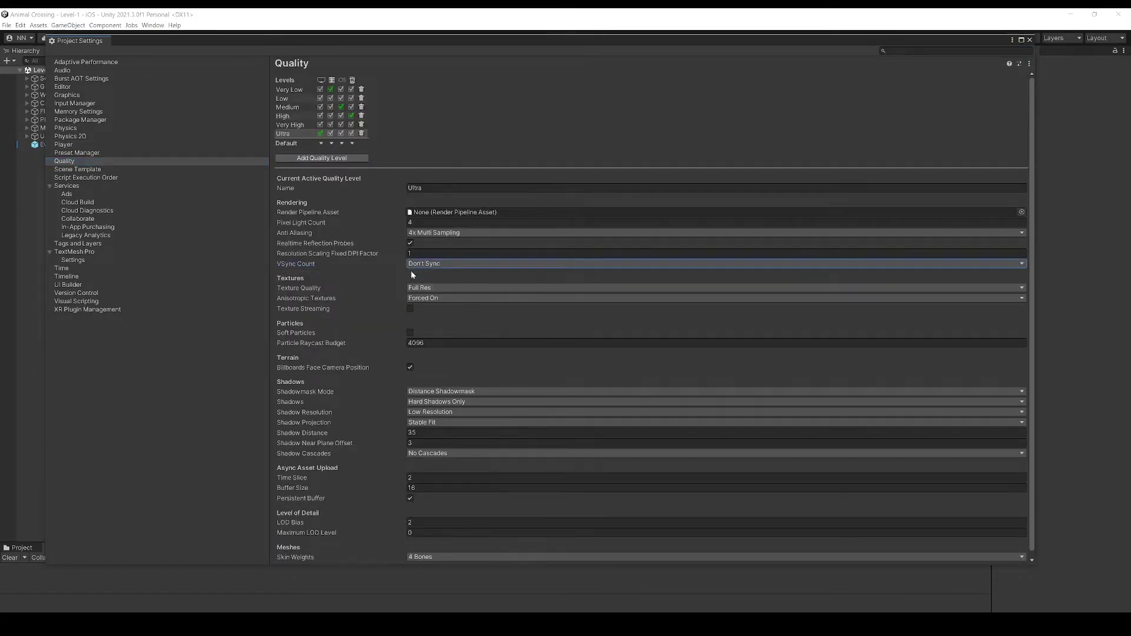
left_click(418, 234)
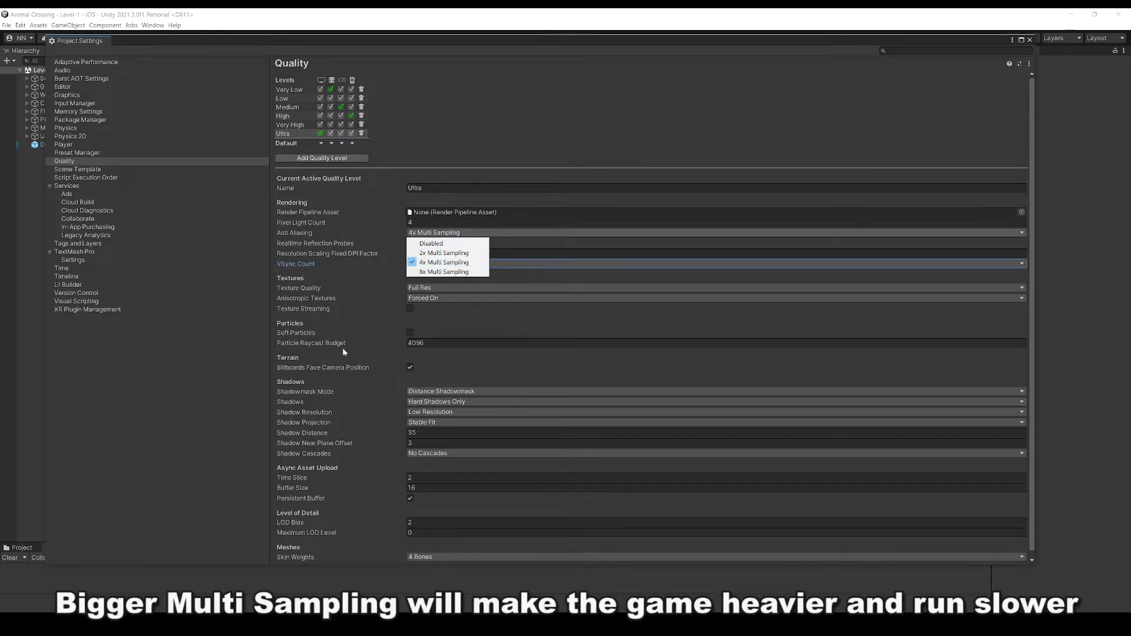
left_click(229, 356)
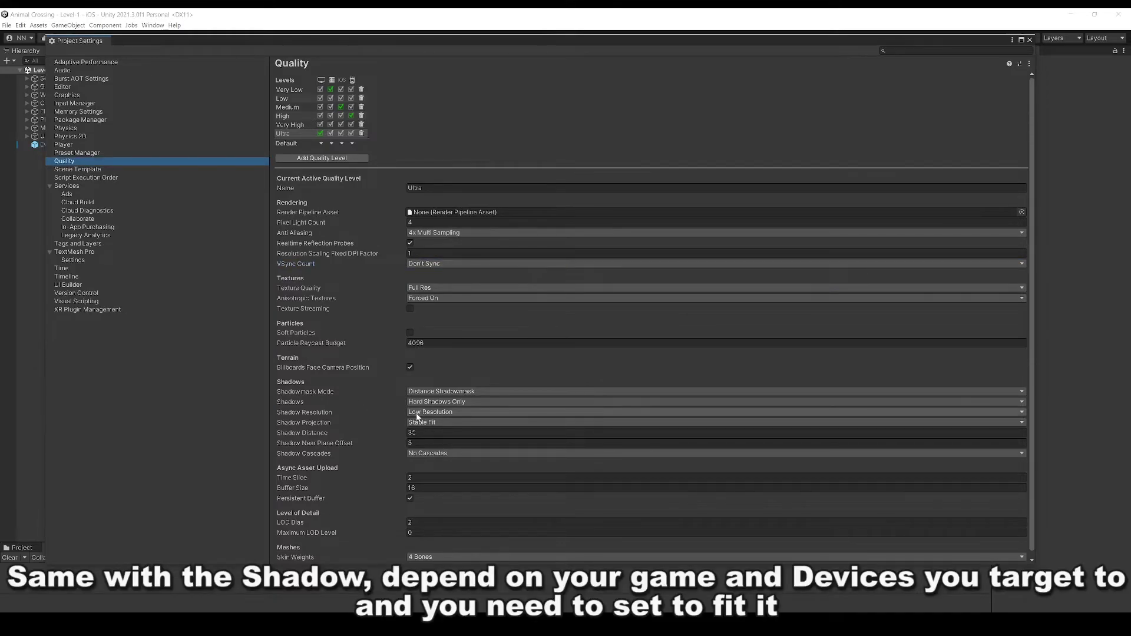
left_click(417, 412)
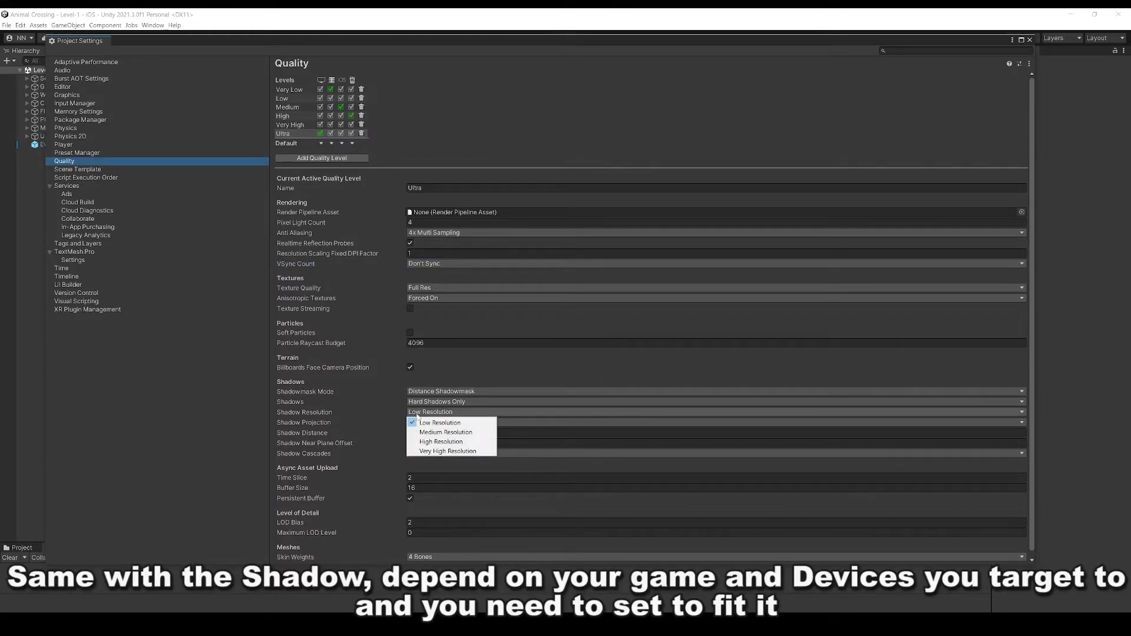
left_click(420, 442)
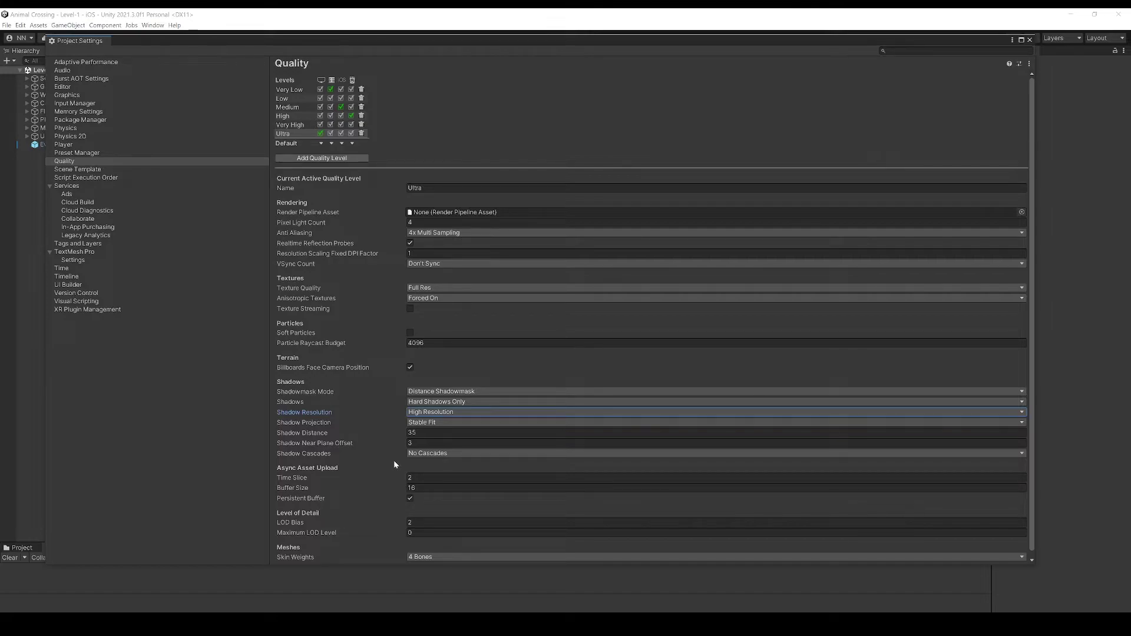
left_click(412, 223)
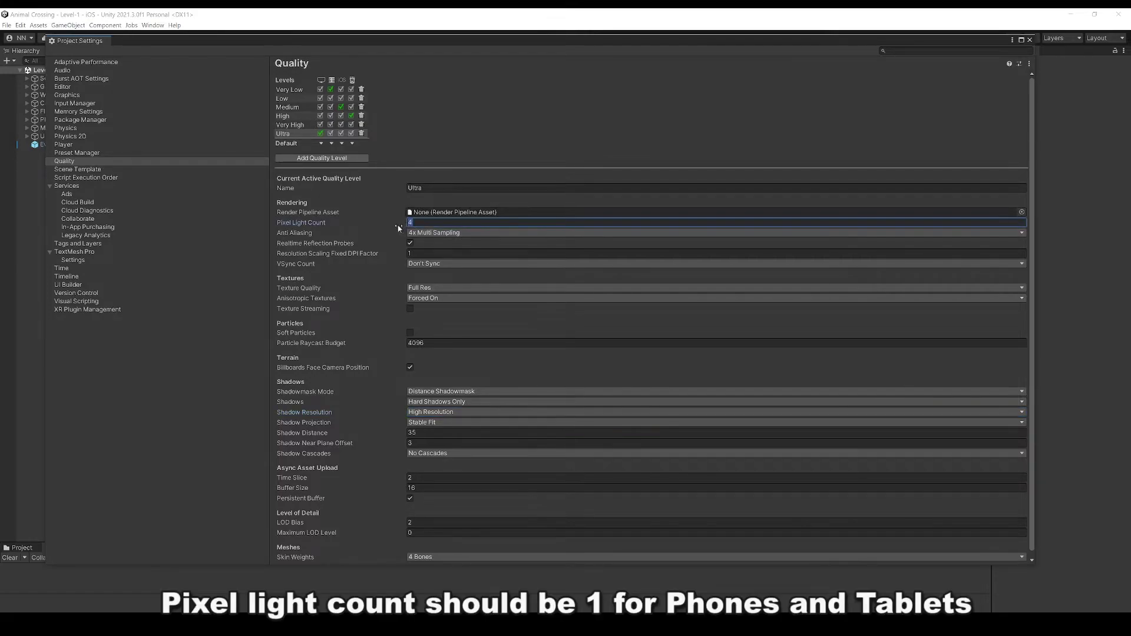
type("1")
left_click(199, 433)
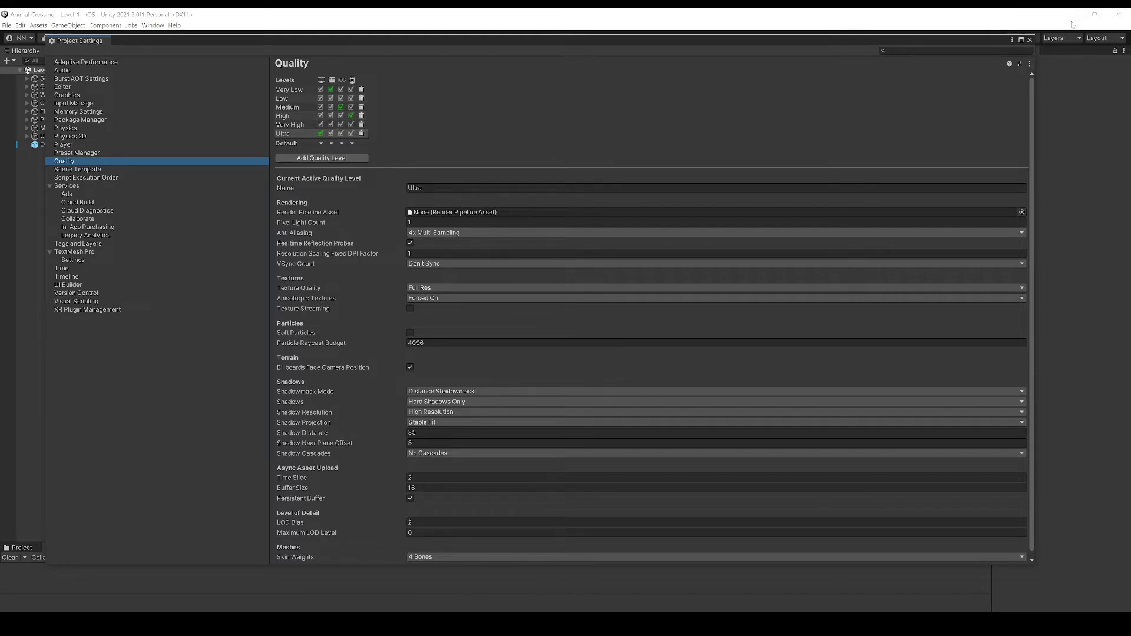
- Preview the Game view at iPhone 8 Plus 1920x1080 and inspect the UI object's Canvas Scaler
left_click(1029, 40)
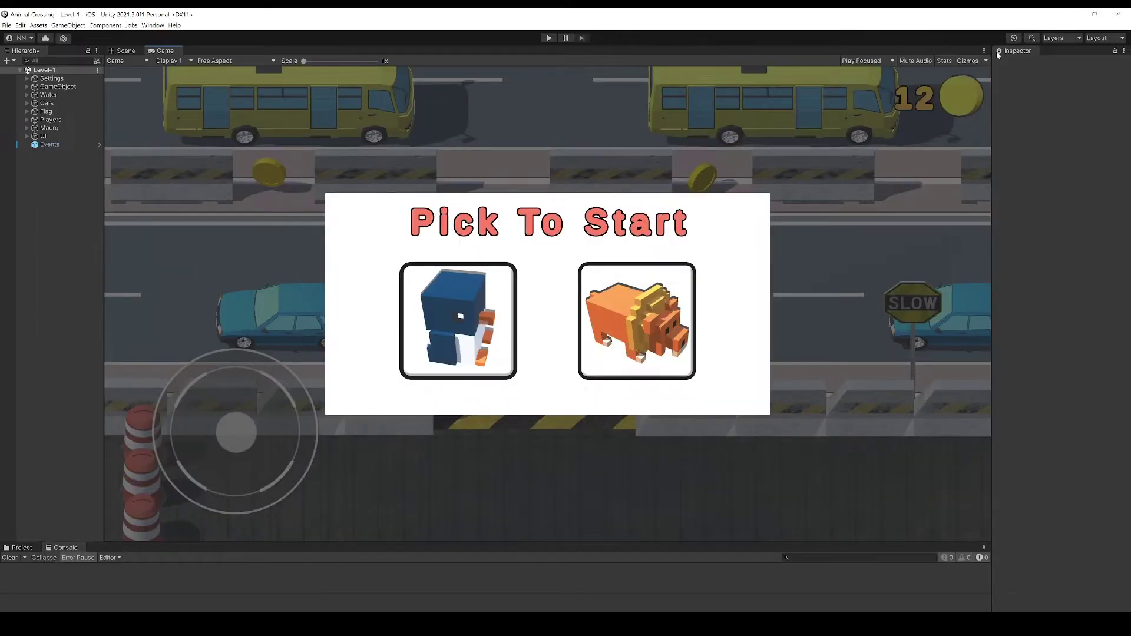
left_click(254, 62)
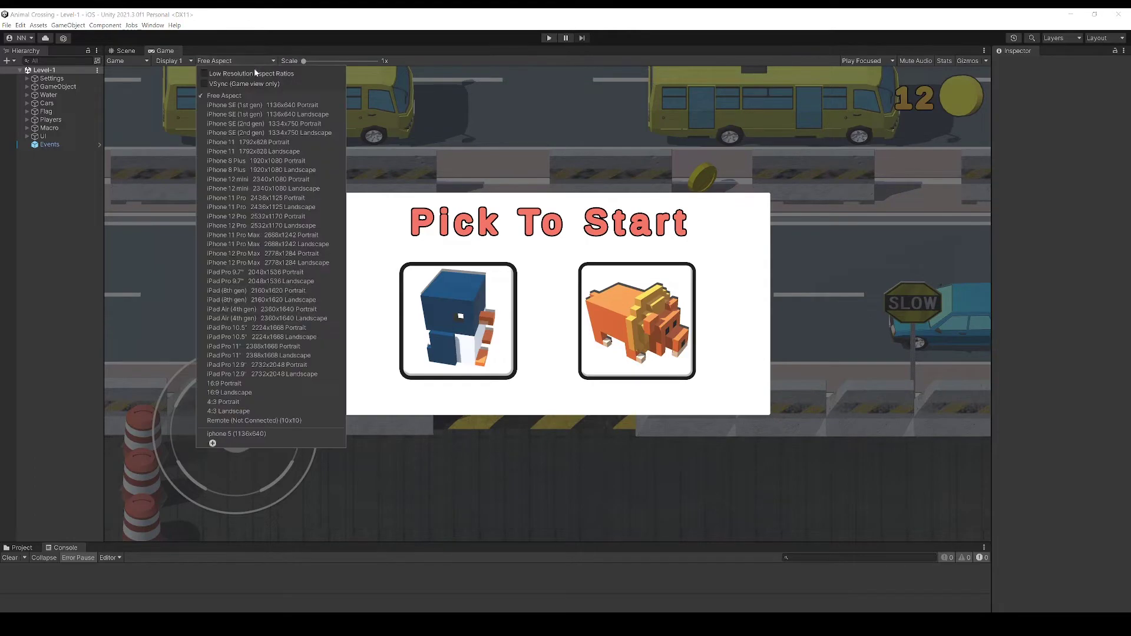
left_click(252, 170)
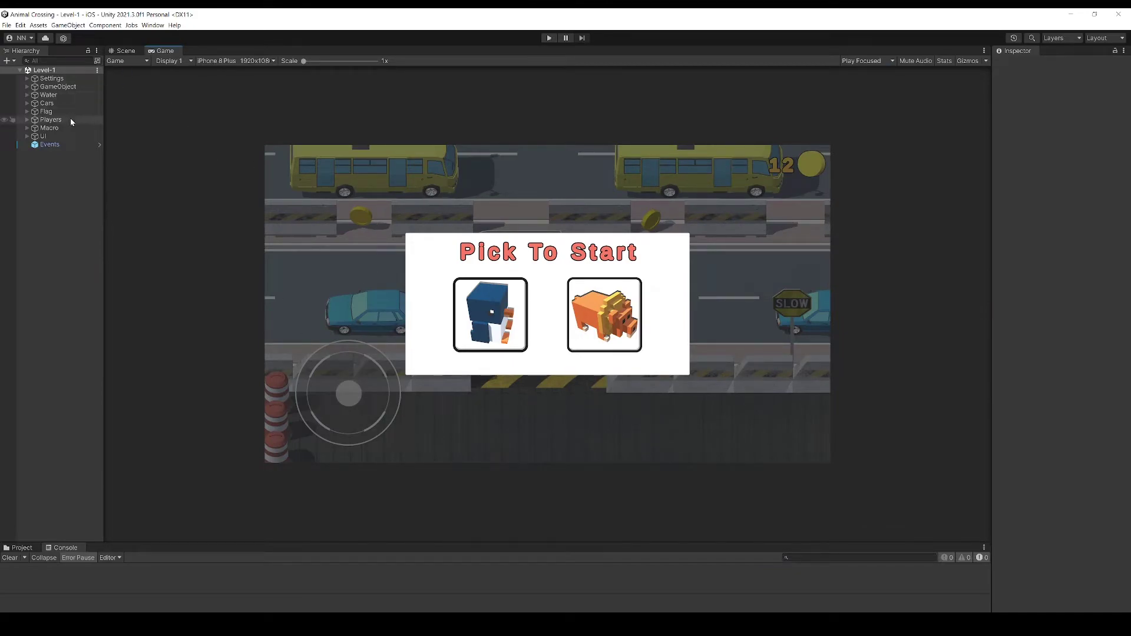
left_click(56, 137)
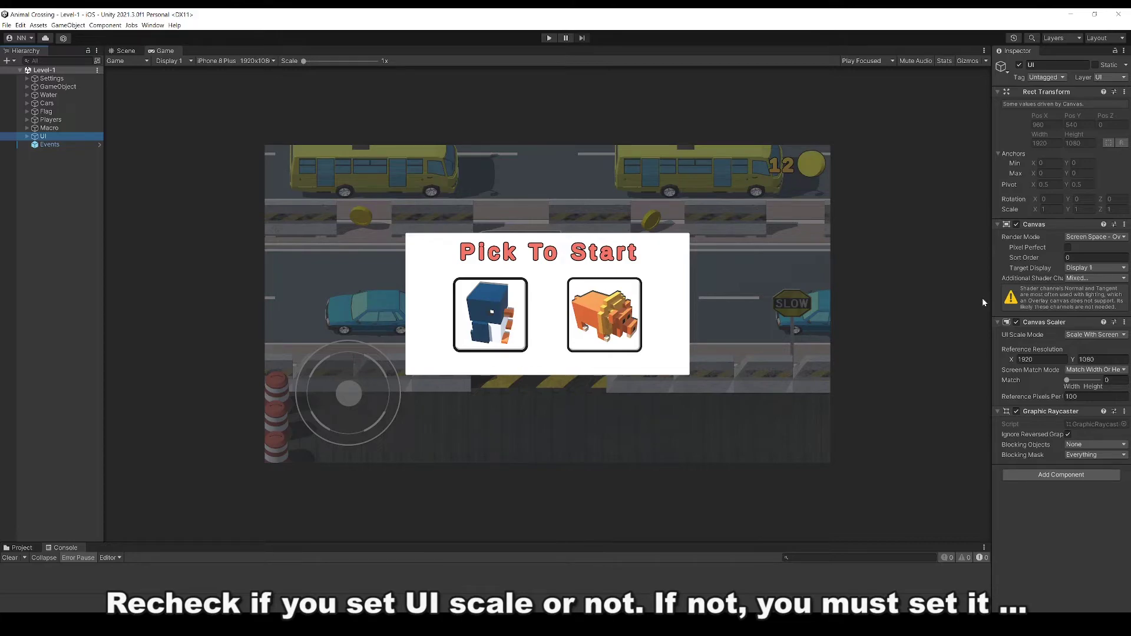
left_click_drag(992, 298, 953, 296)
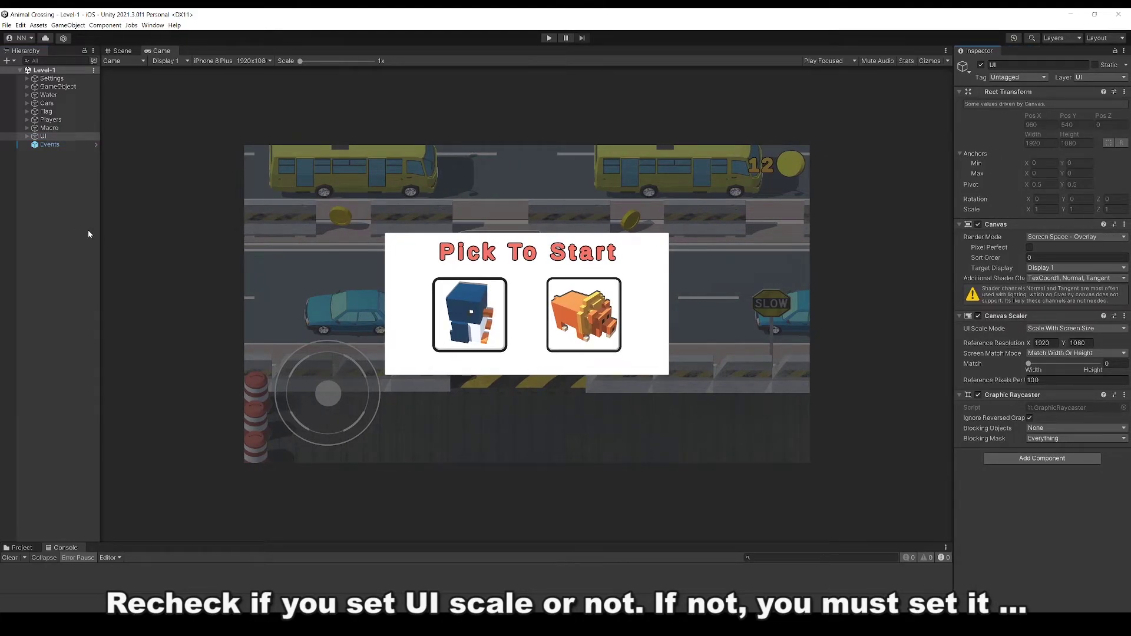
- Open the Macro-NoMacro script graph and select its Set Target FPS subgraph node
left_click(26, 128)
left_click(64, 170)
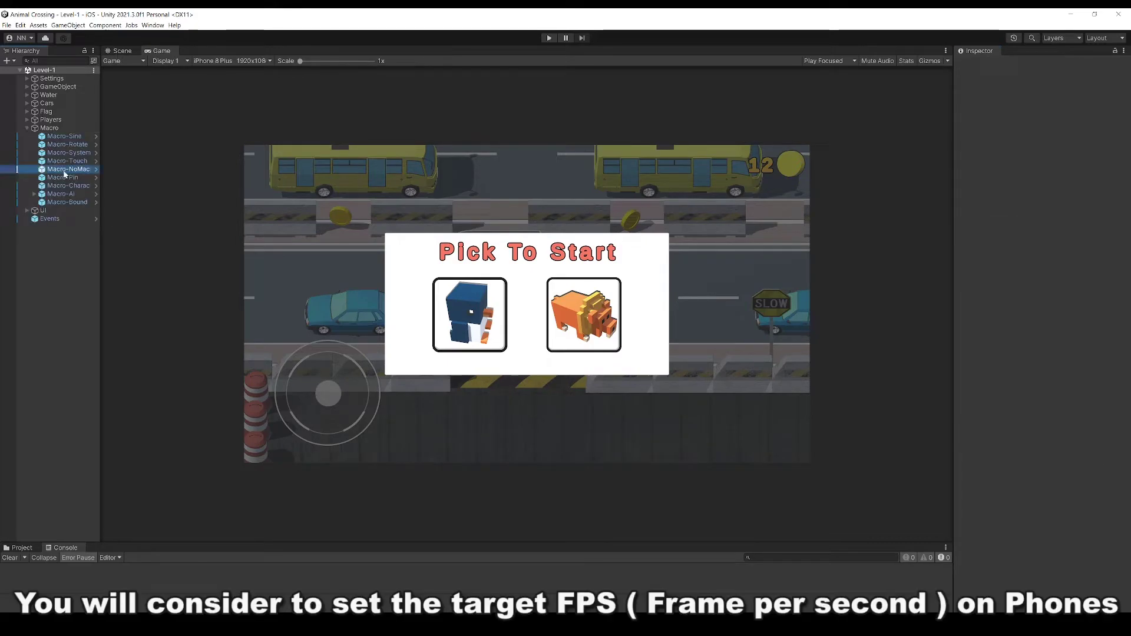
left_click(1053, 248)
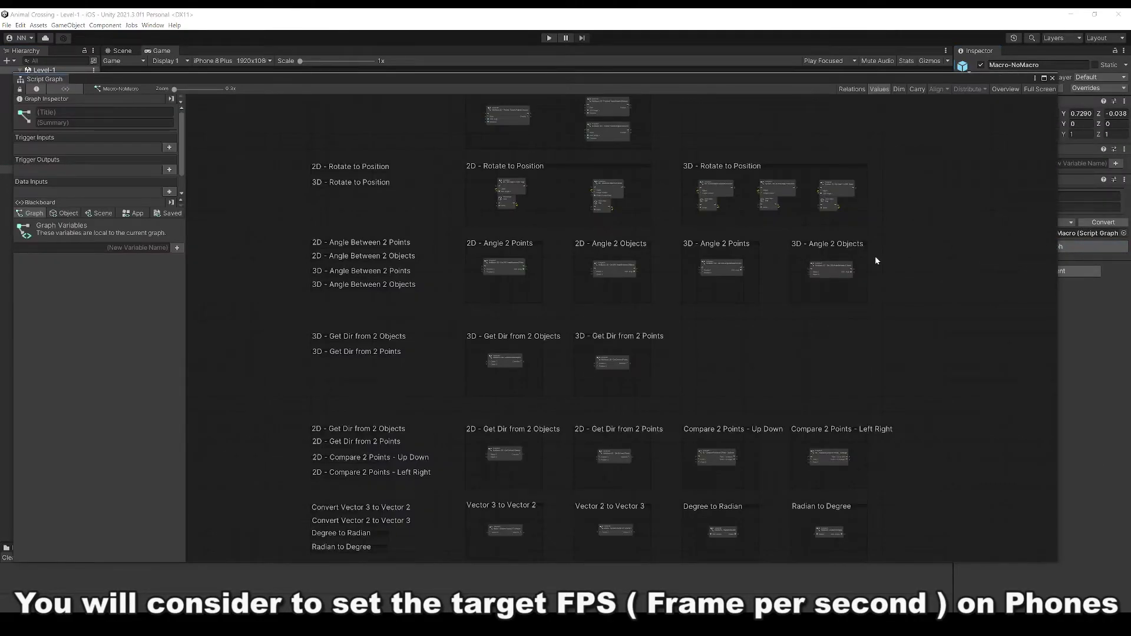
scroll(656, 342, "up", 2)
scroll(612, 412, "up", 4)
scroll(589, 406, "up", 6)
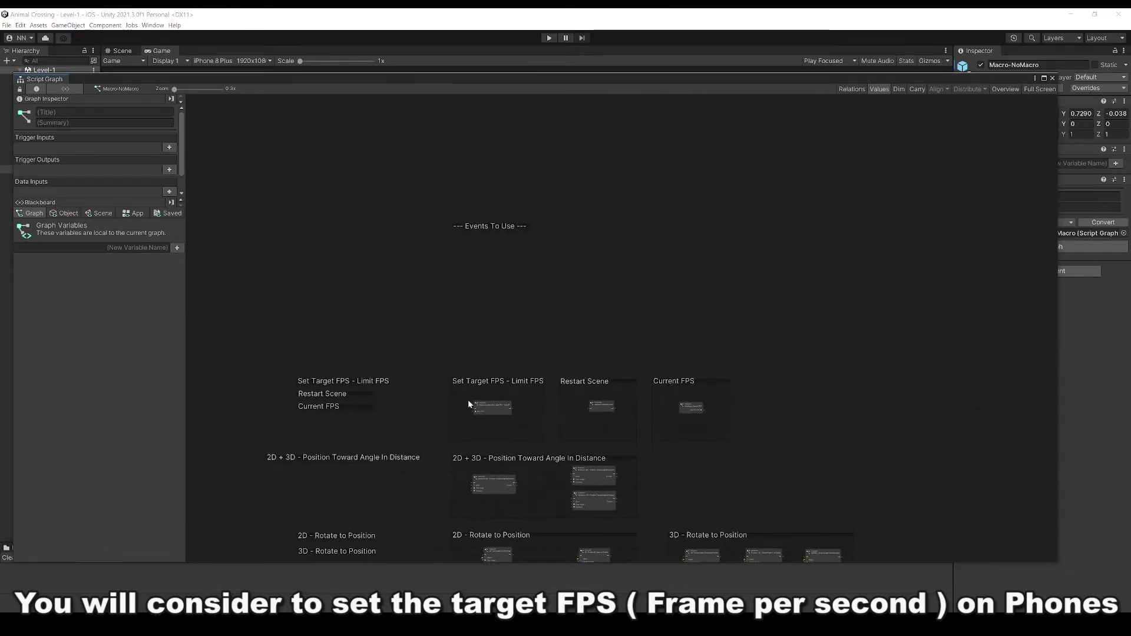
middle_click_drag(469, 406, 519, 400)
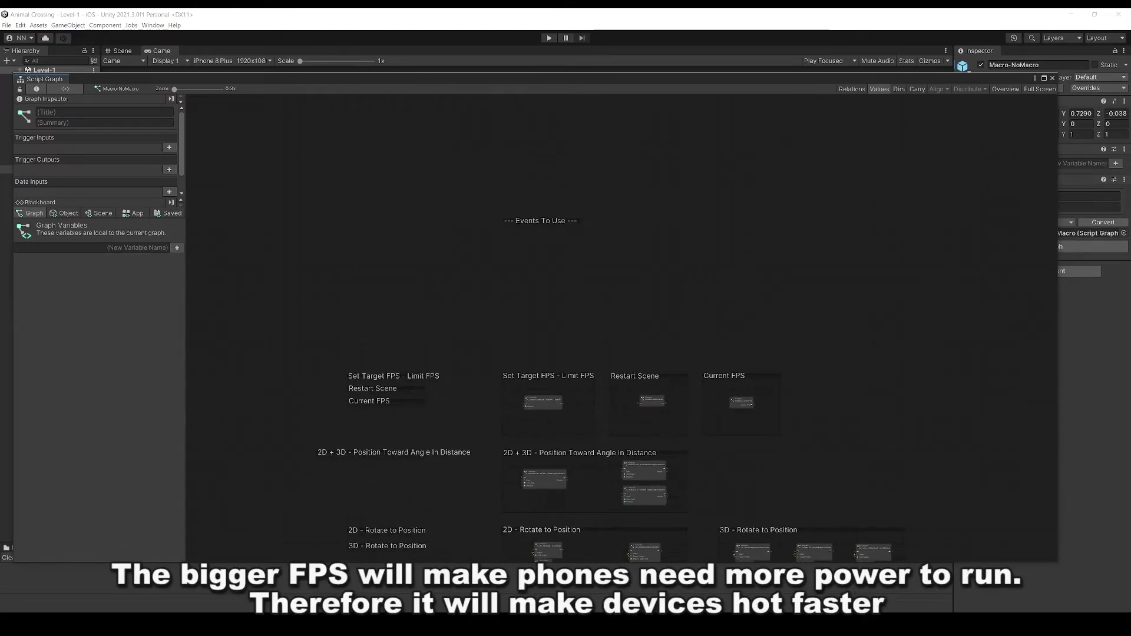
double_click(352, 378)
scroll(518, 406, "up", 5)
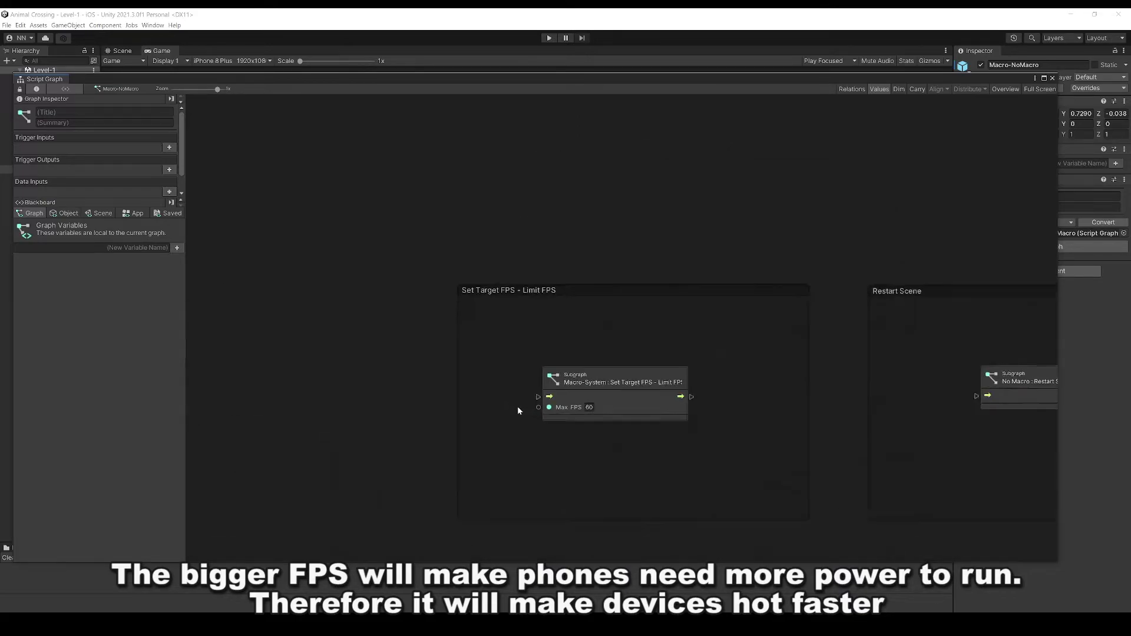
left_click(646, 405)
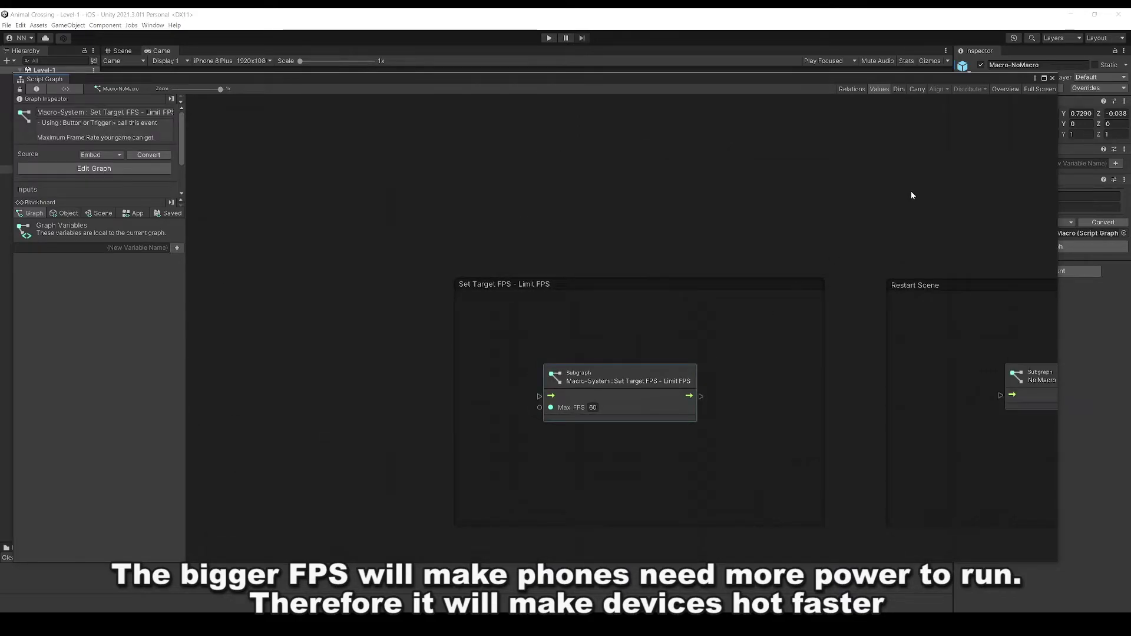
- Paste the Set Target FPS subgraph into the Events graph and wire Timer's Completed output to it
left_click(1052, 78)
left_click(45, 219)
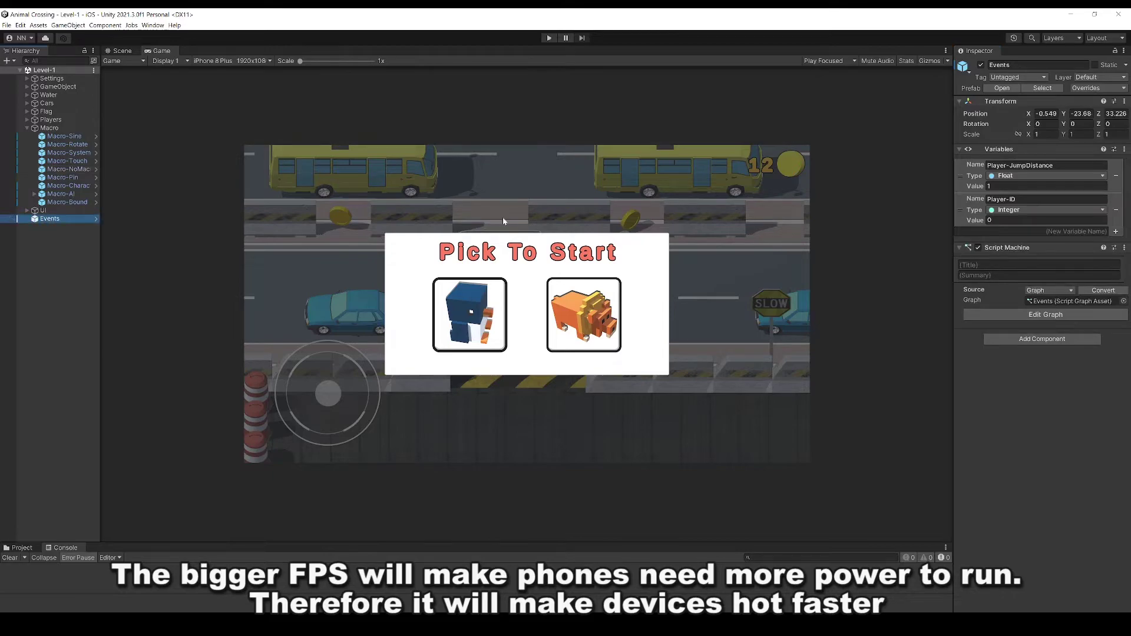
left_click(1045, 315)
type("tar")
key("Return")
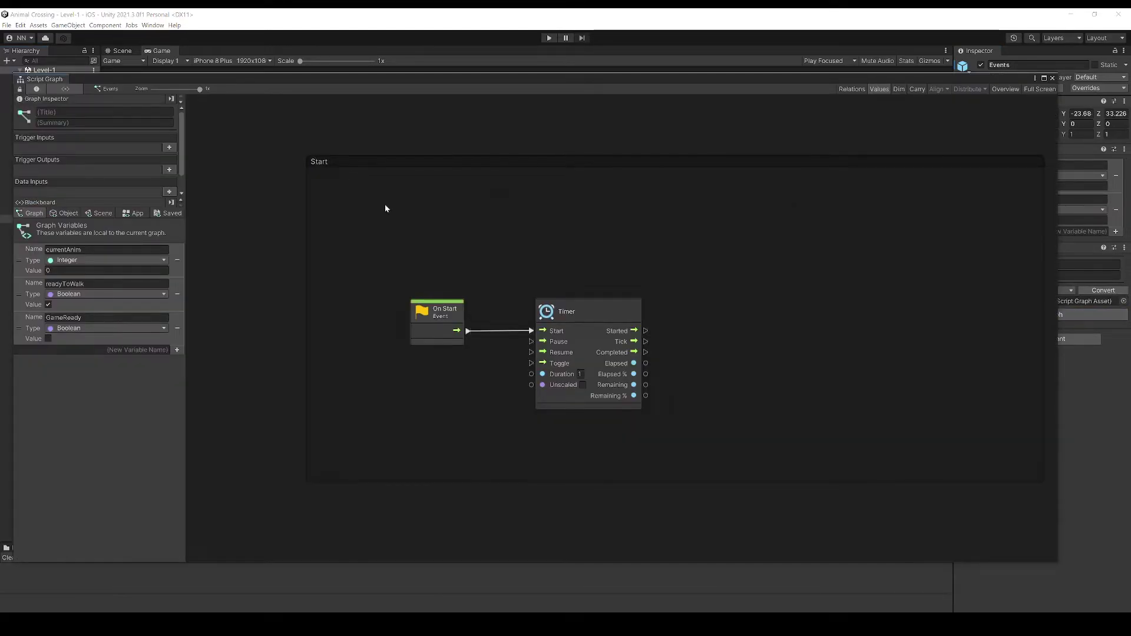
key("ctrl+v")
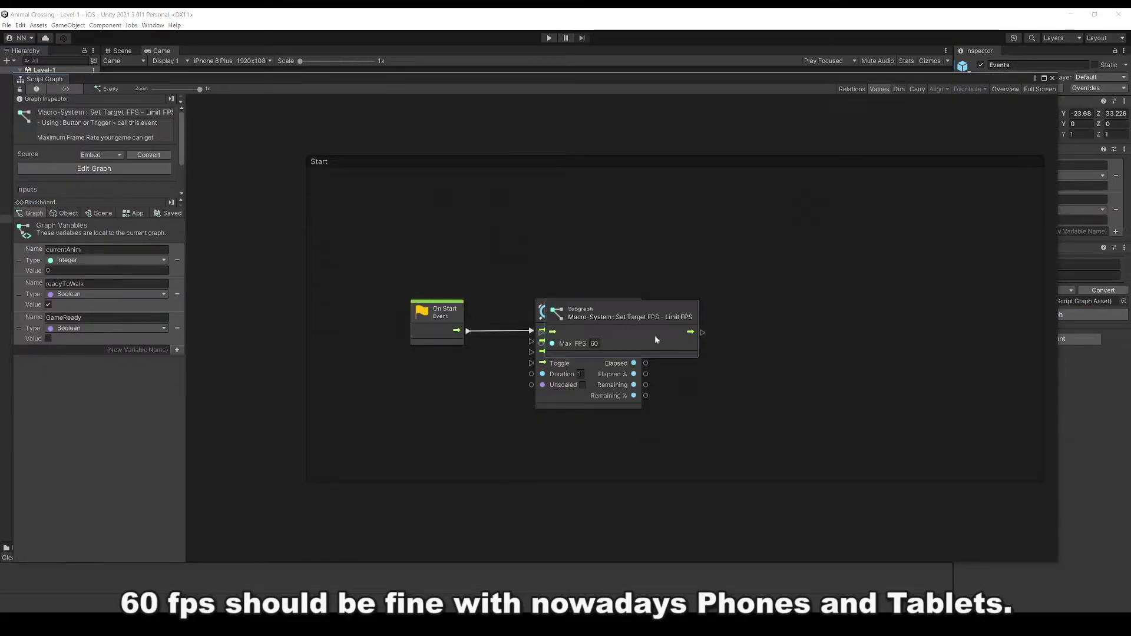
left_click_drag(655, 340, 793, 360)
left_click_drag(646, 353, 679, 352)
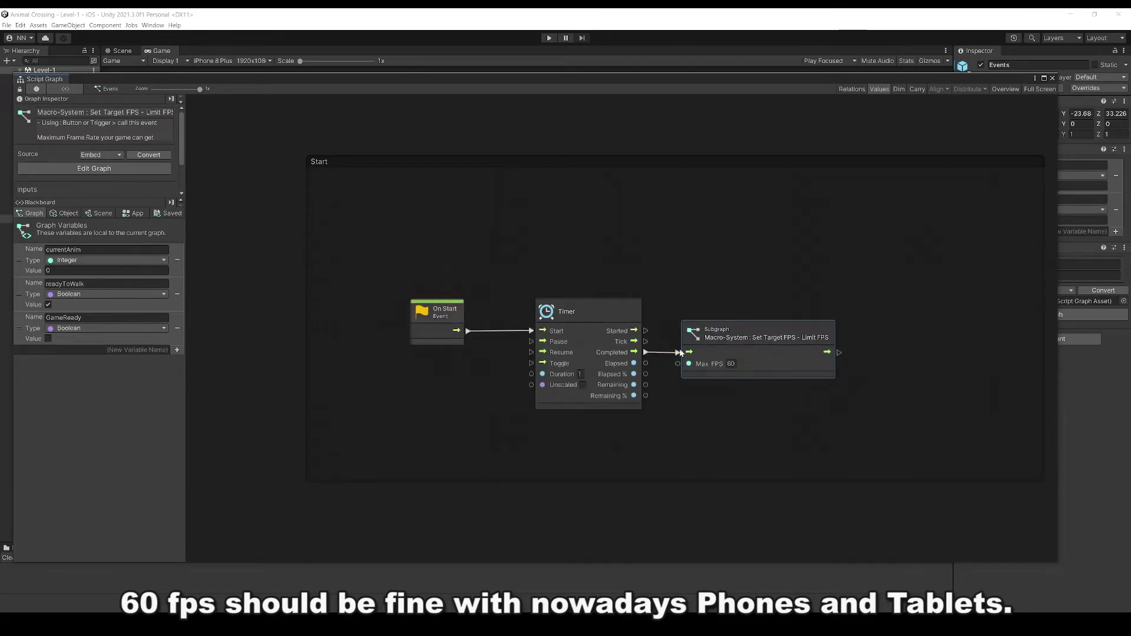
left_click(1053, 78)
left_click(7, 24)
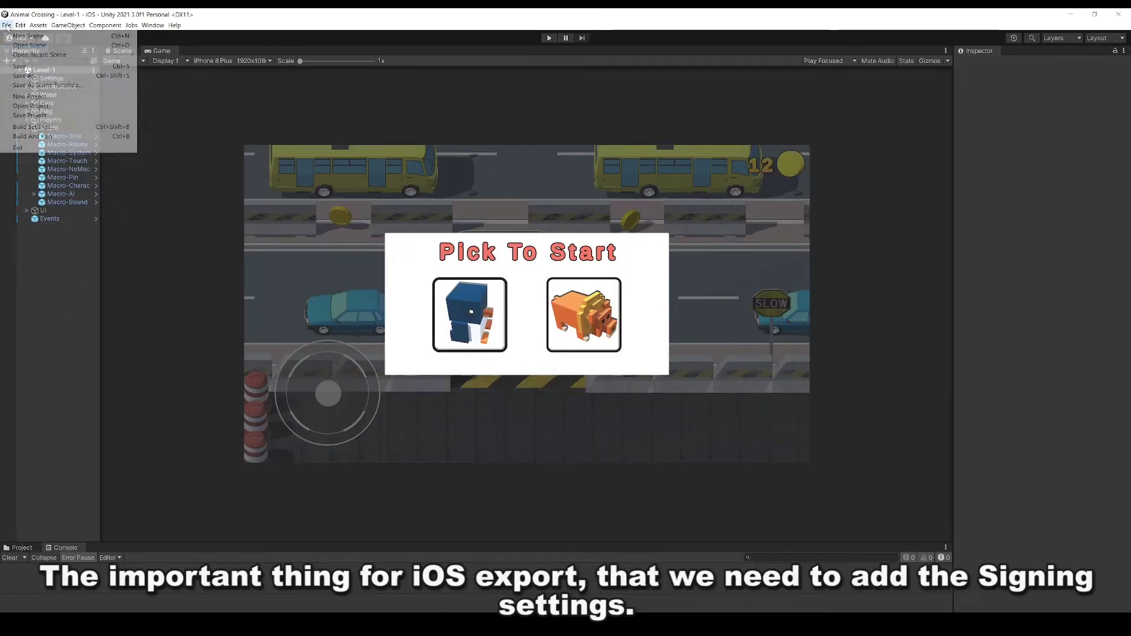
- Open the iOS Player Settings from the Build Settings window
left_click(46, 128)
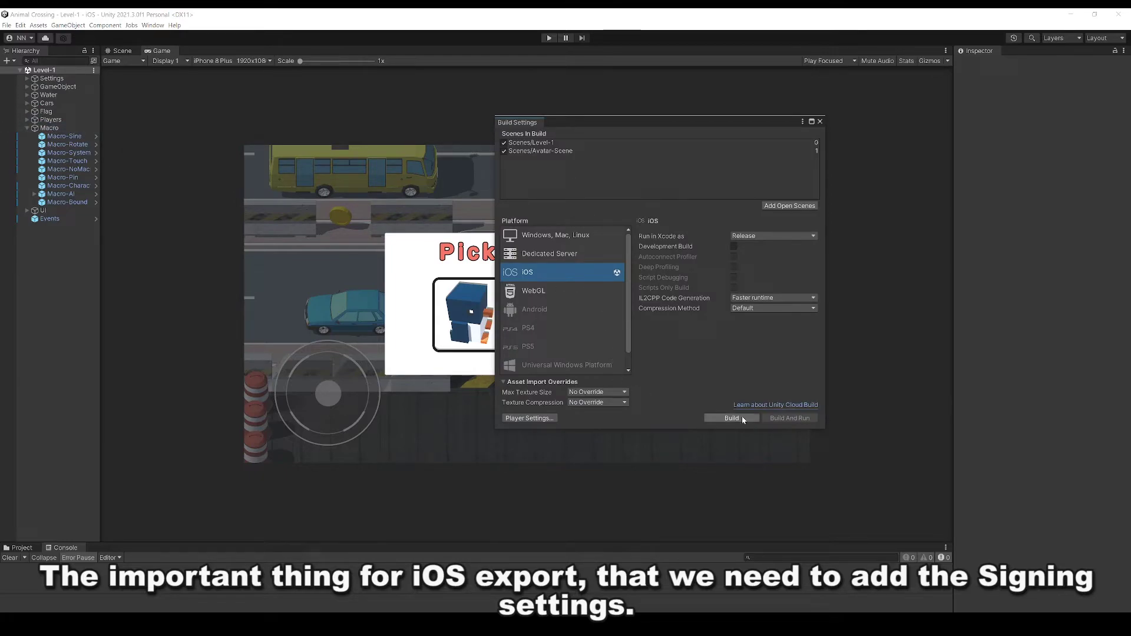
left_click(529, 418)
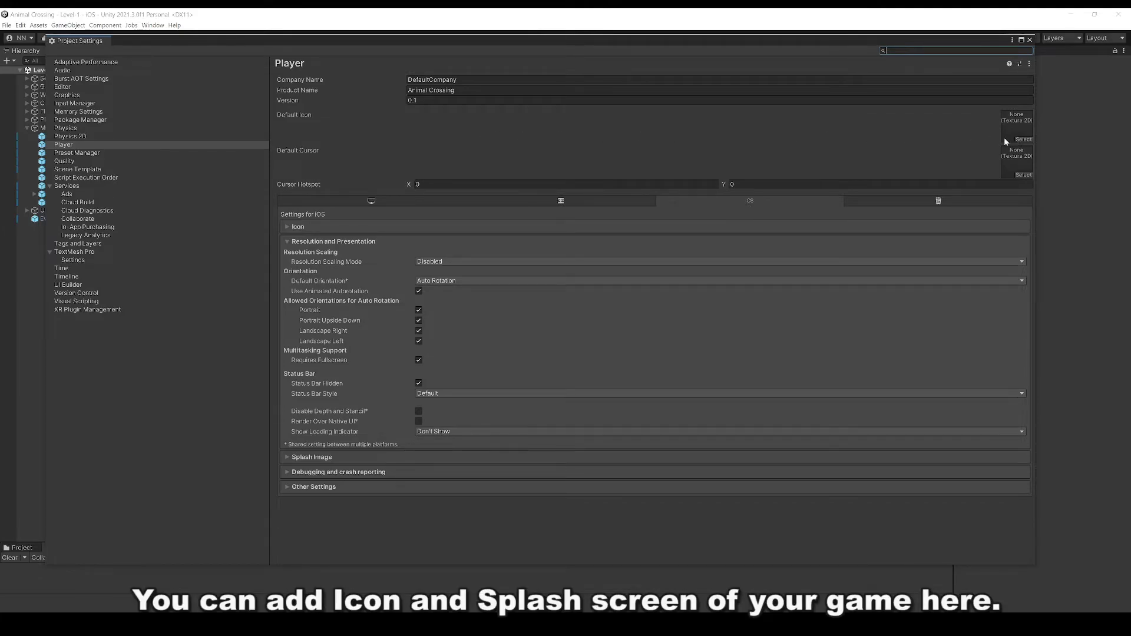
- Keep Auto Rotation as default orientation and untick Portrait and Portrait Upside Down
left_click(436, 281)
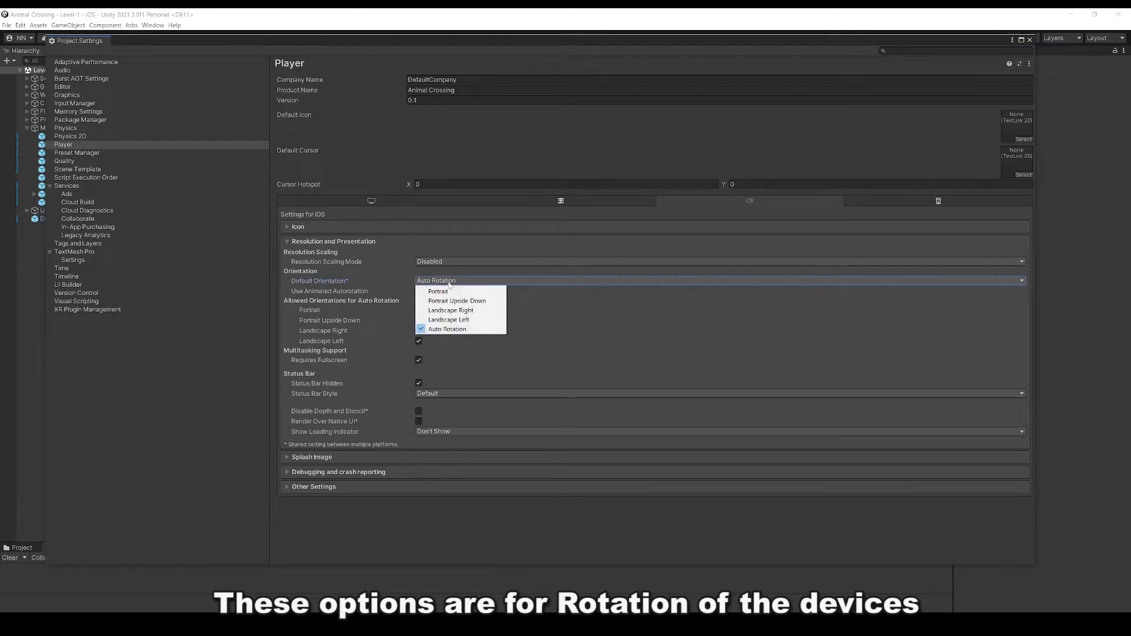
left_click(253, 360)
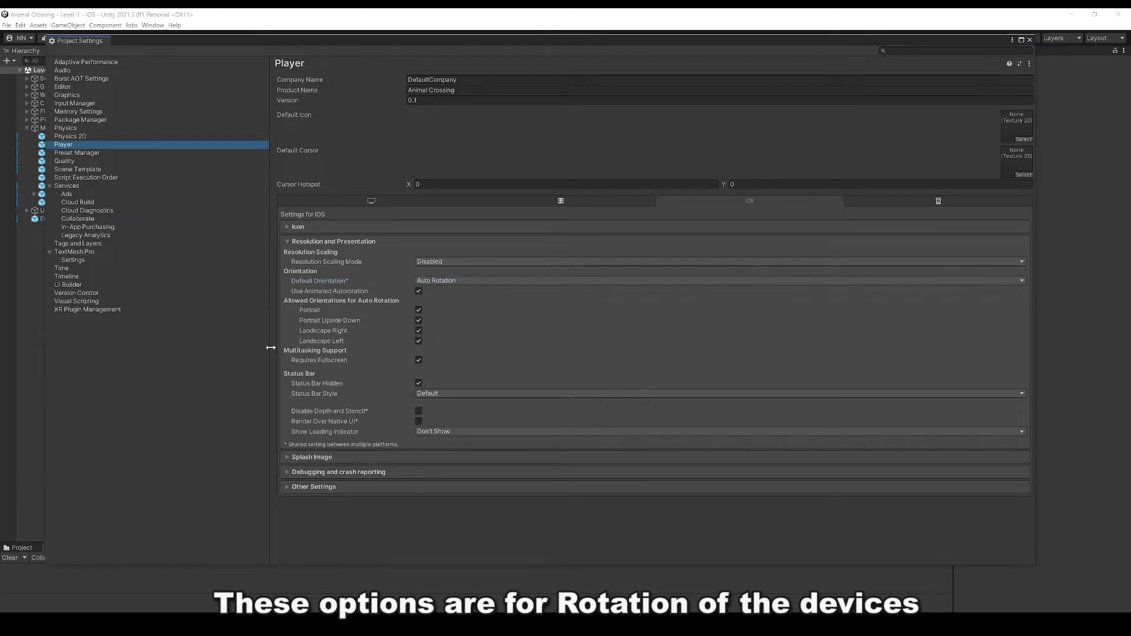
left_click(419, 321)
left_click(419, 311)
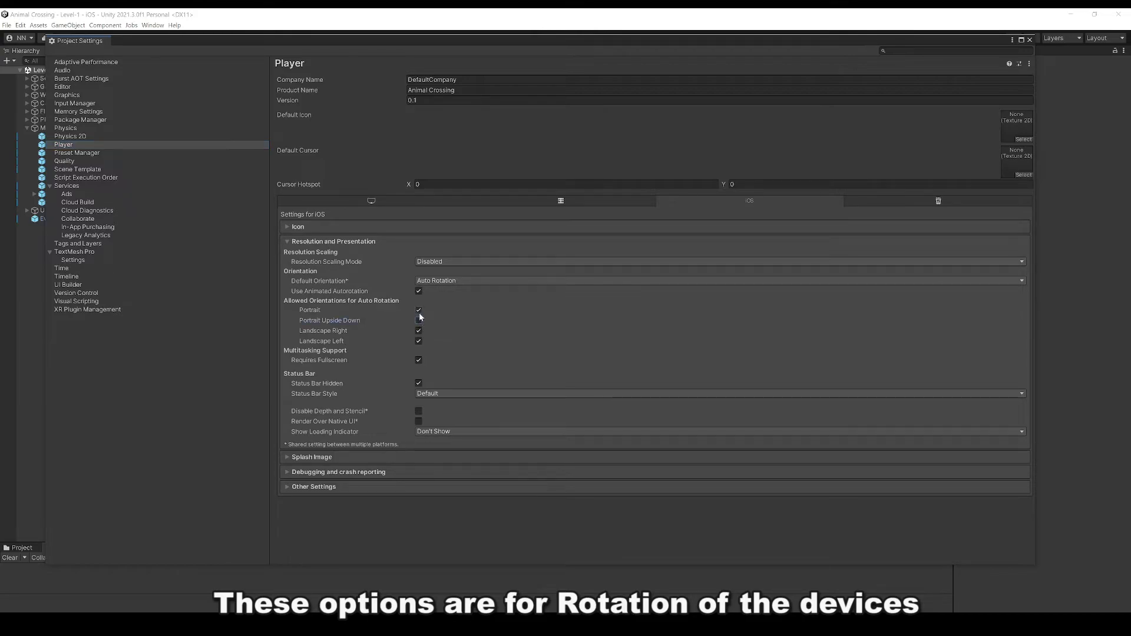
left_click(245, 347)
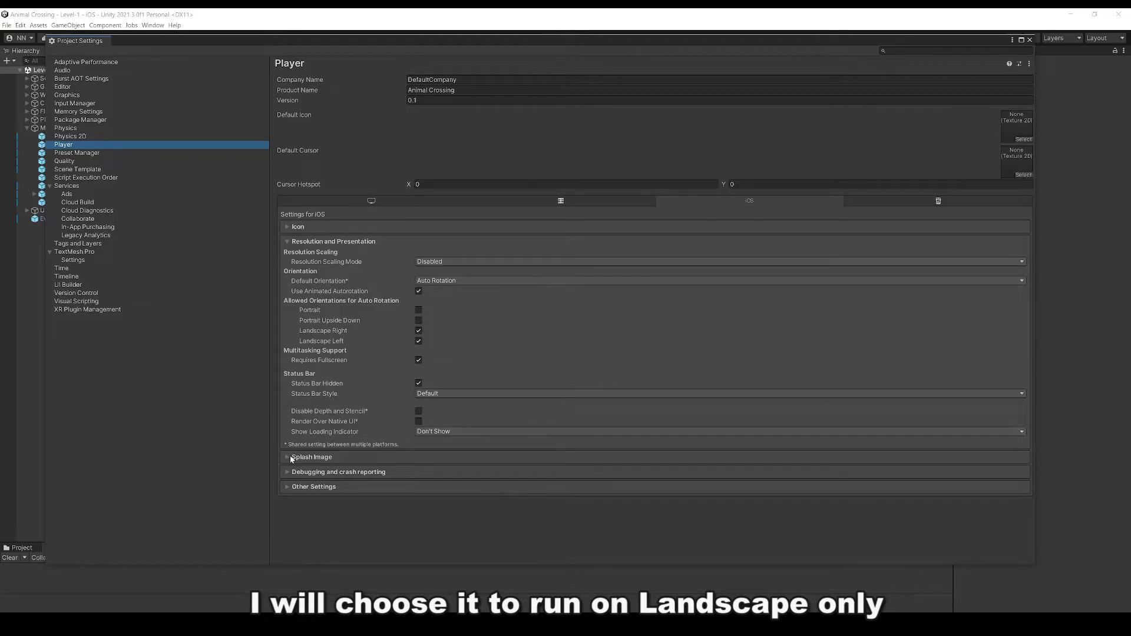
- Enable Override Default Bundle Identifier and delete the name after 'com.' in the identifier
left_click(285, 486)
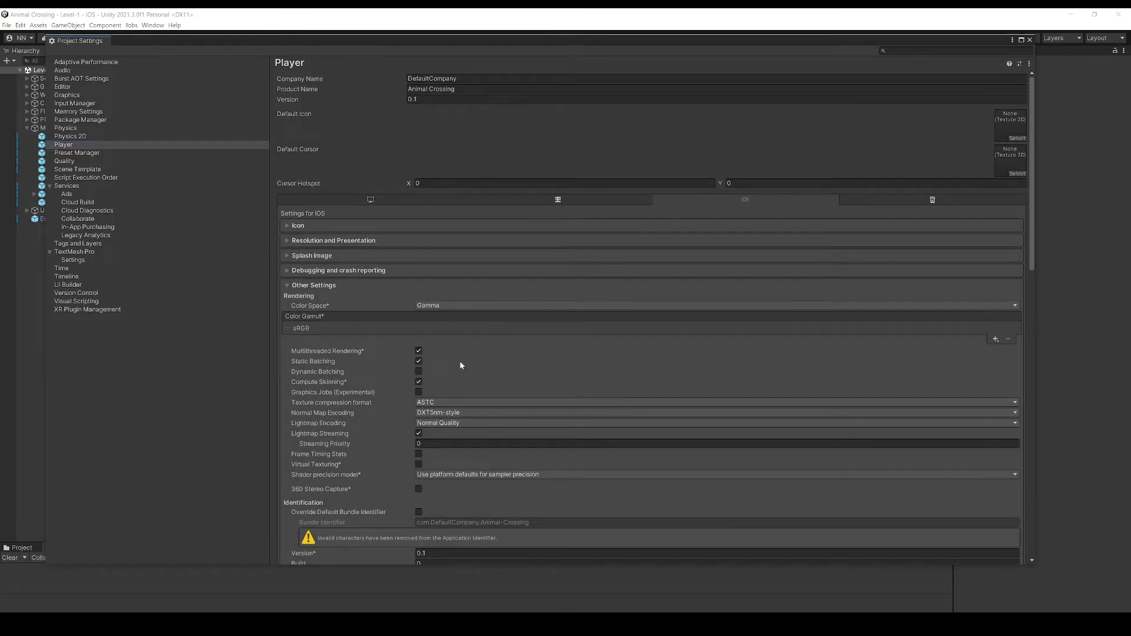
scroll(461, 365, "down", 3)
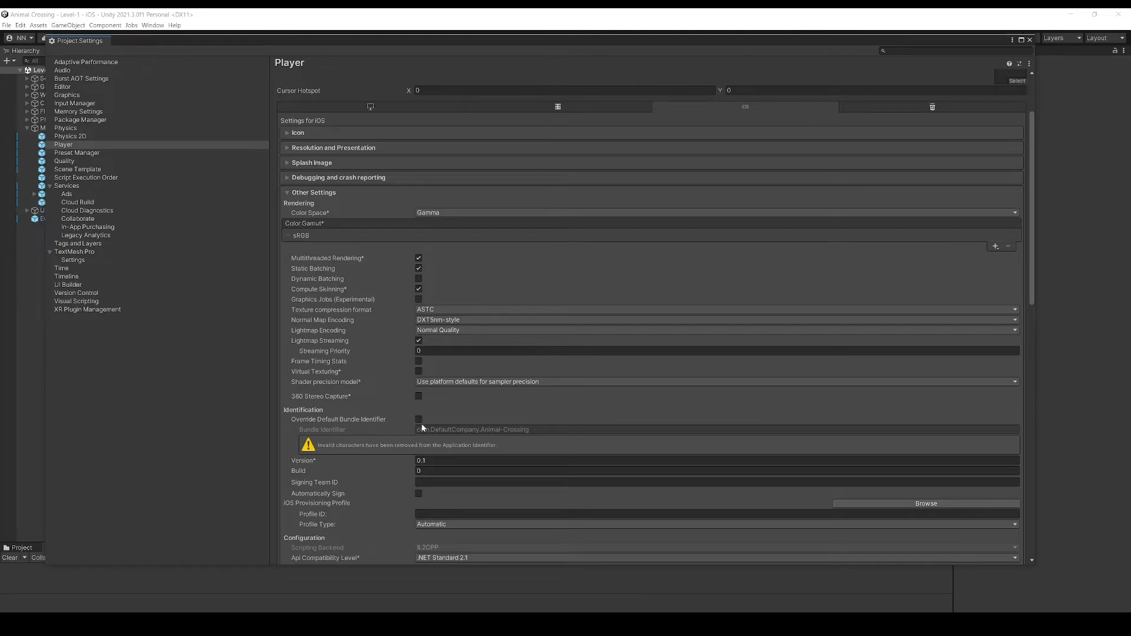
left_click(419, 420)
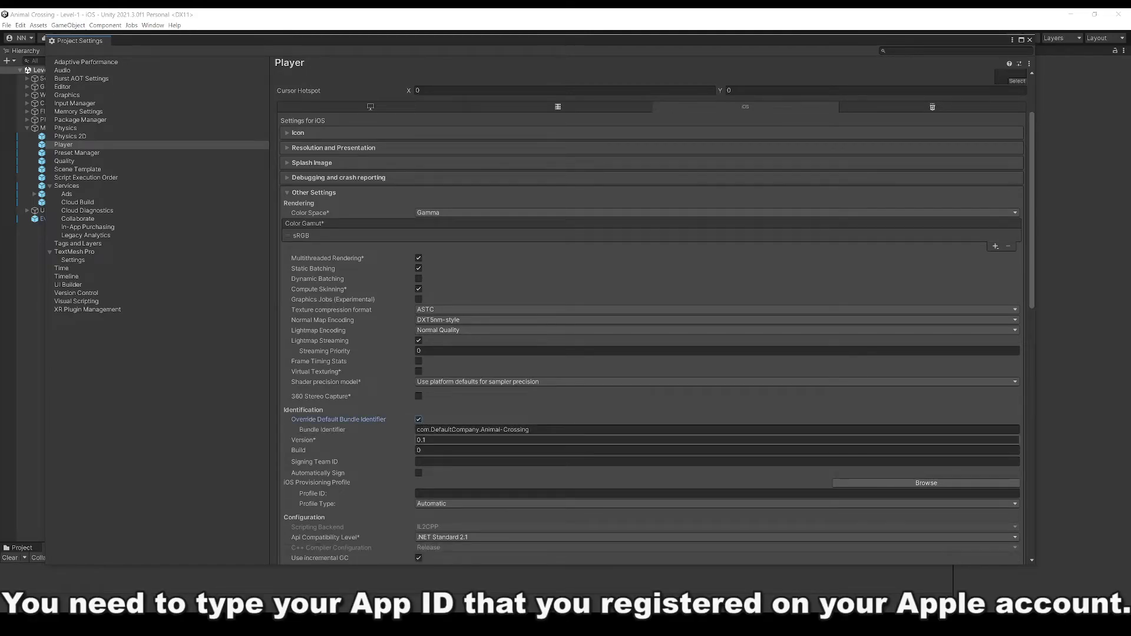
scroll(424, 433, "down", 1)
left_click_drag(429, 399, 530, 399)
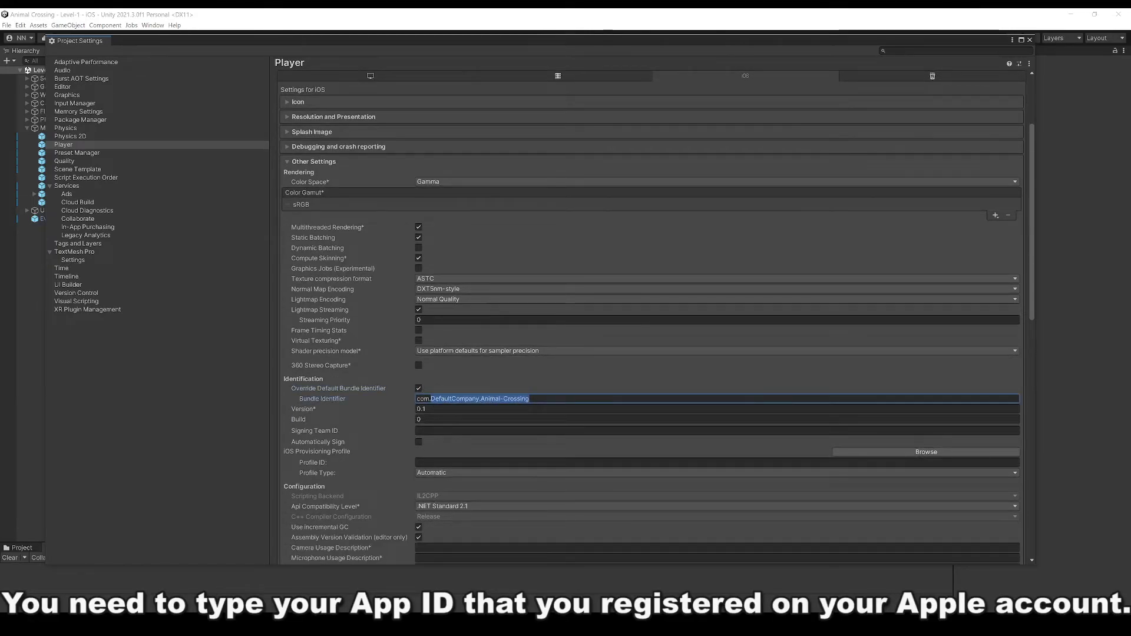
key("BackSpace")
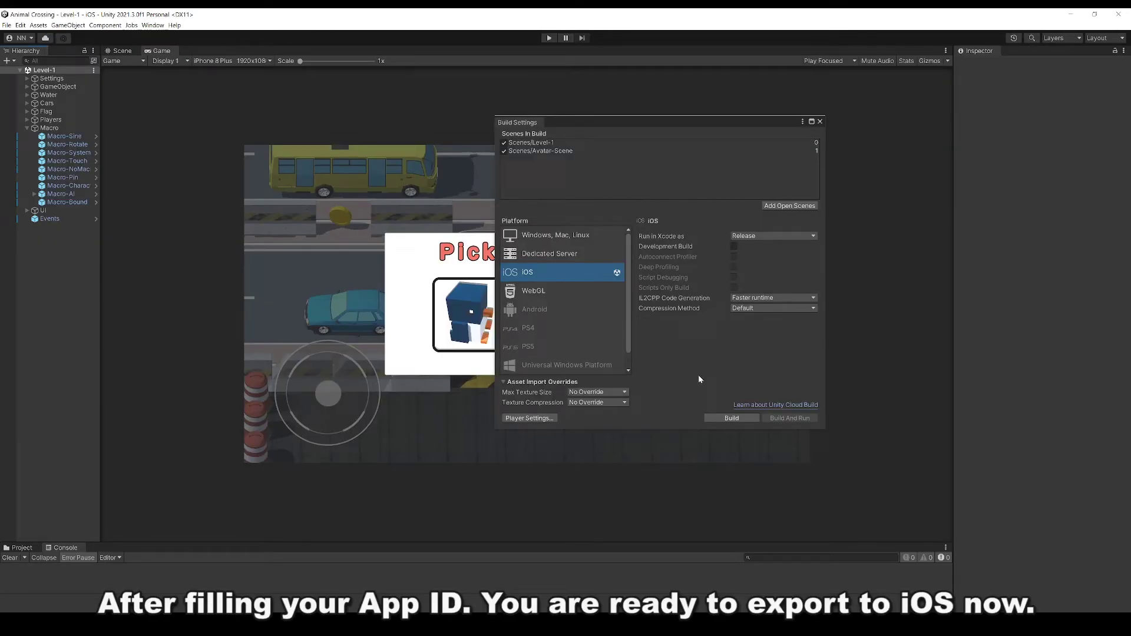
- Build the iOS project into a new Desktop folder named Build-IOS
left_click(731, 418)
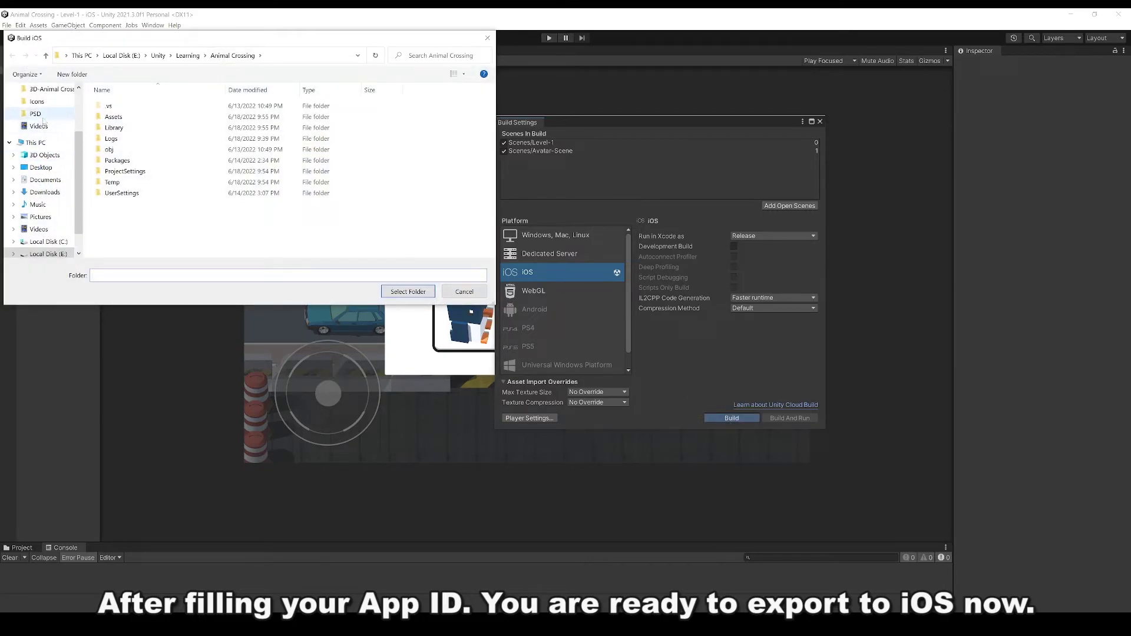
left_click(41, 167)
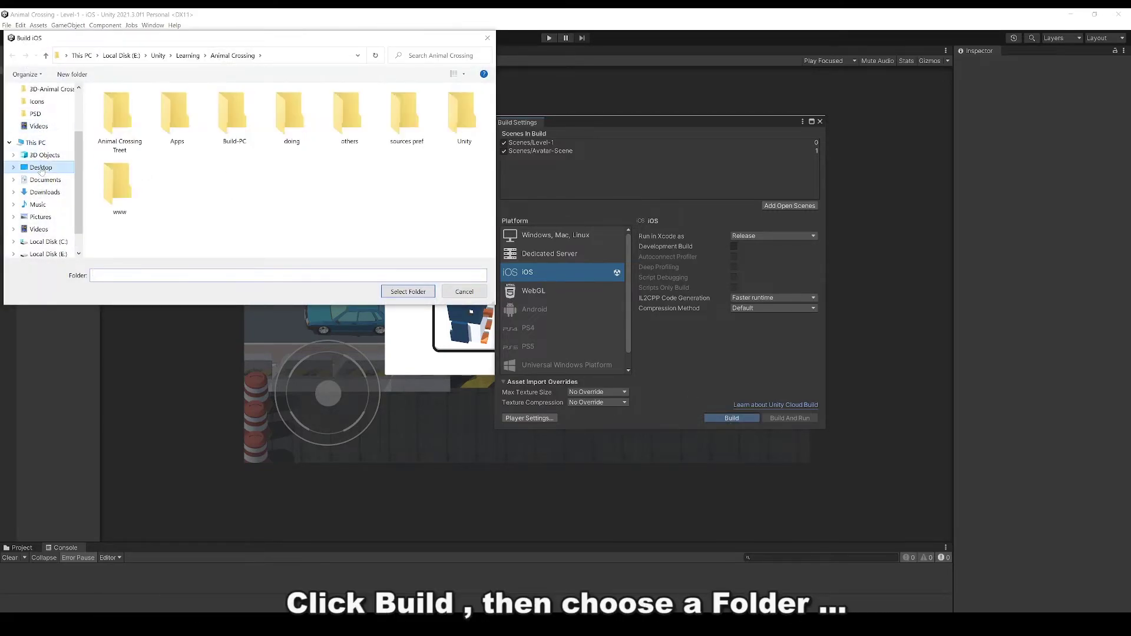
left_click(80, 75)
type("Build")
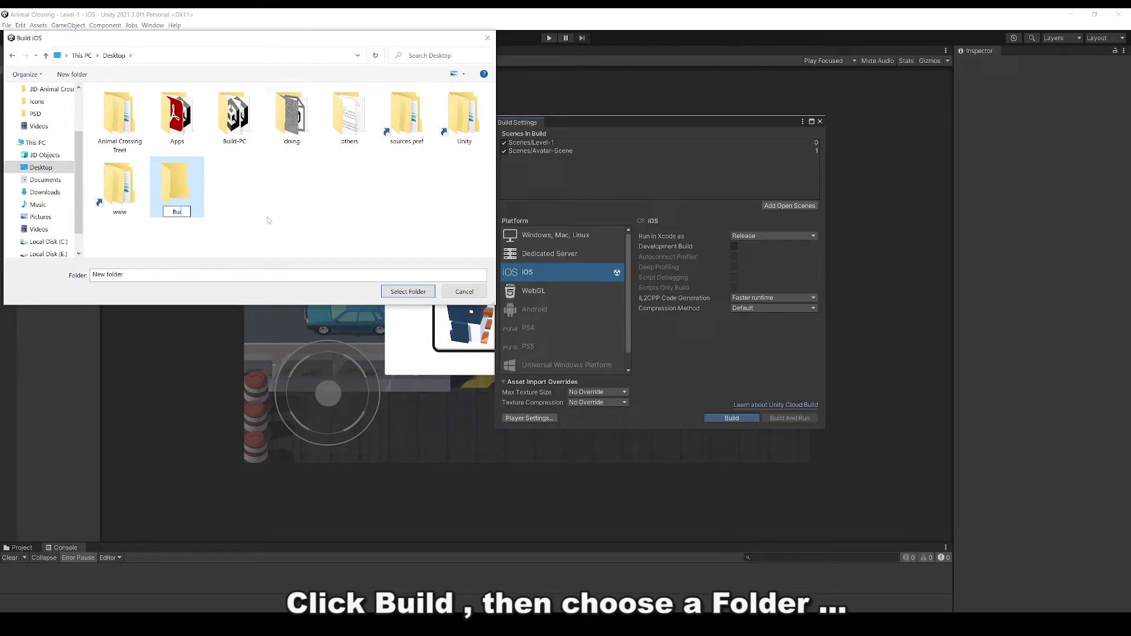
key("BackSpace")
key("BackSpace")
key("BackSpace")
key("BackSpace")
type("U")
key("BackSpace")
type("uild-")
type("IOS")
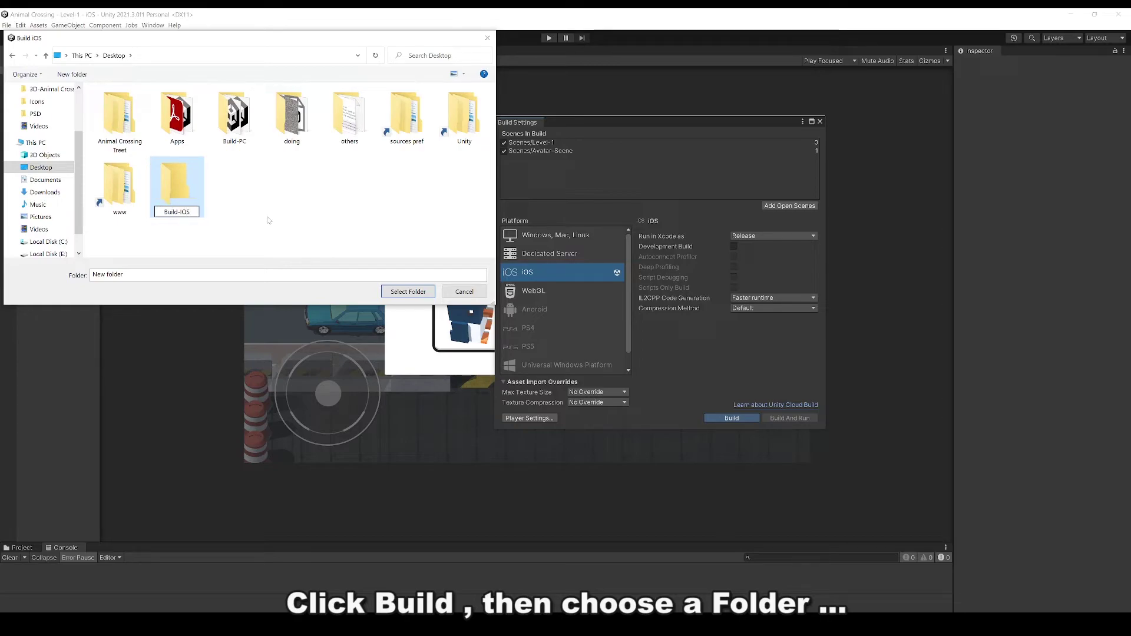
key("Return")
double_click(177, 186)
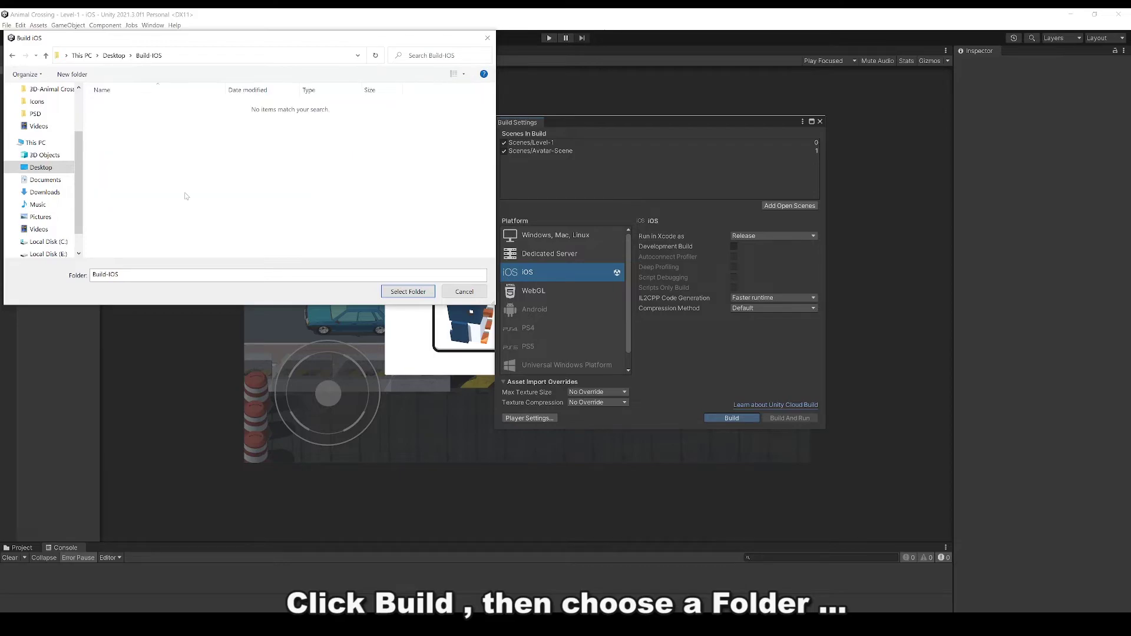
left_click(408, 292)
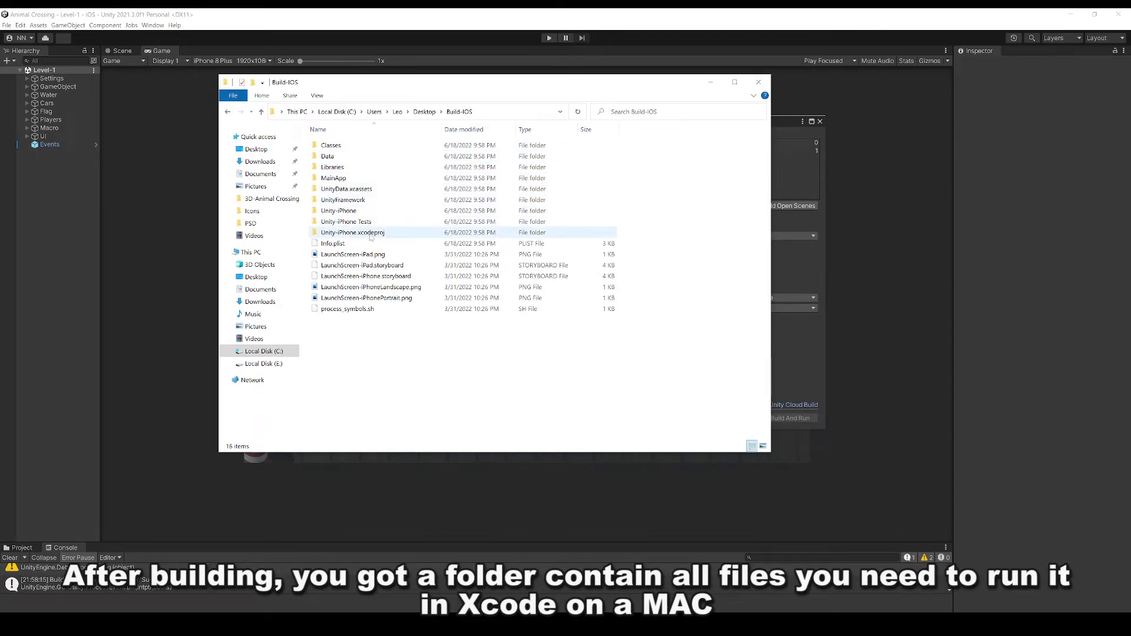
- Compress the Build-IOS folder with 7-Zip into Build-IOS.zip on the Desktop
left_click(376, 233)
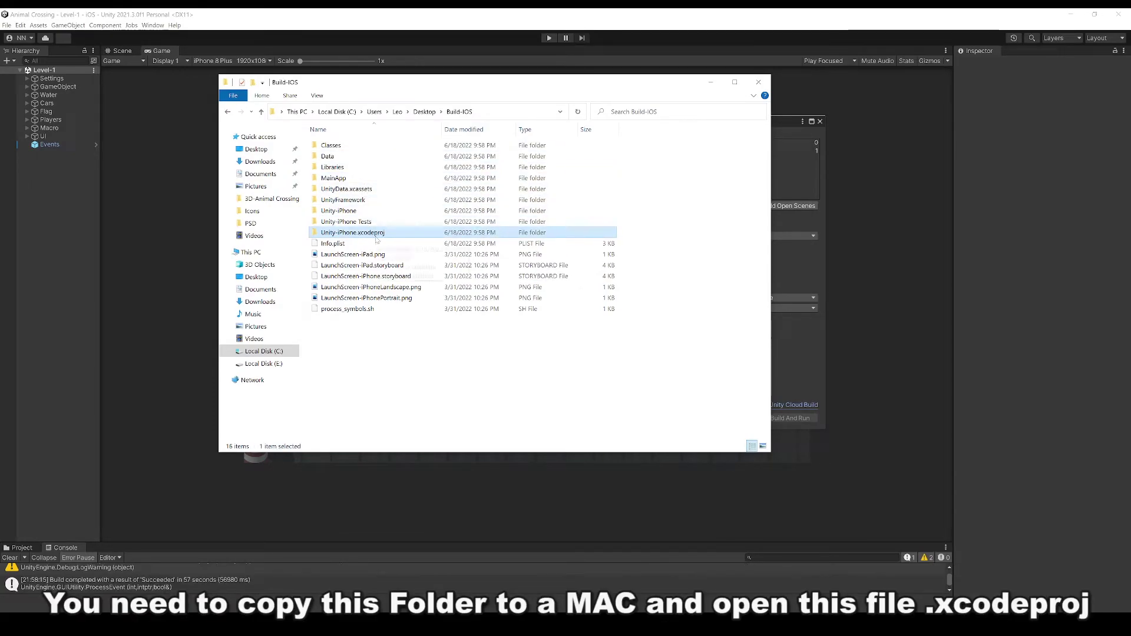
mouse_move(377, 238)
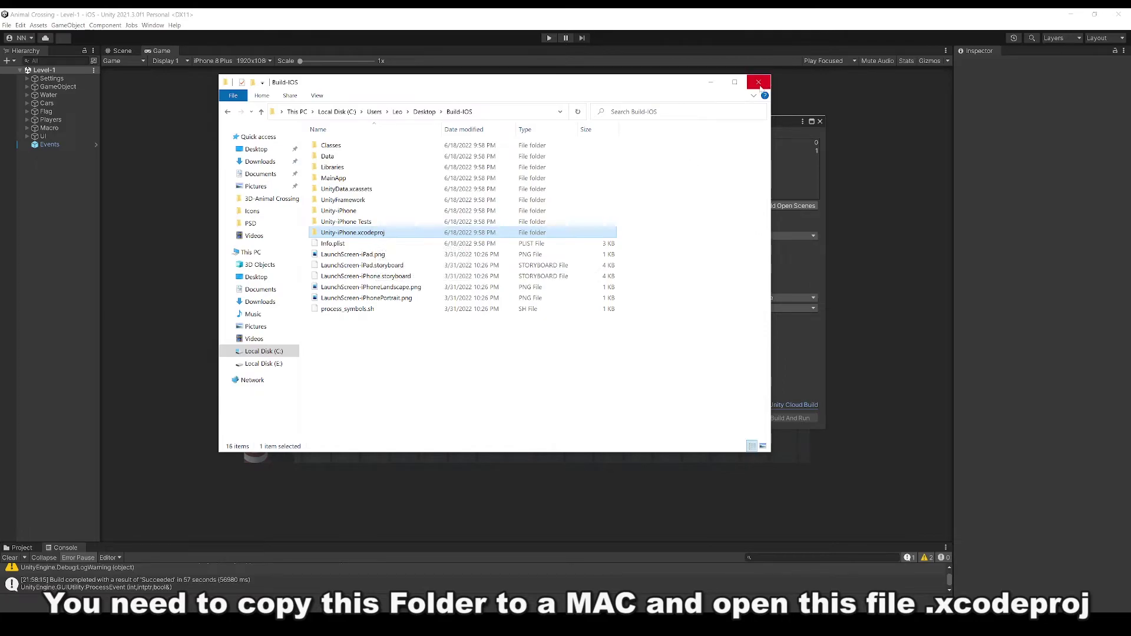
left_click(424, 111)
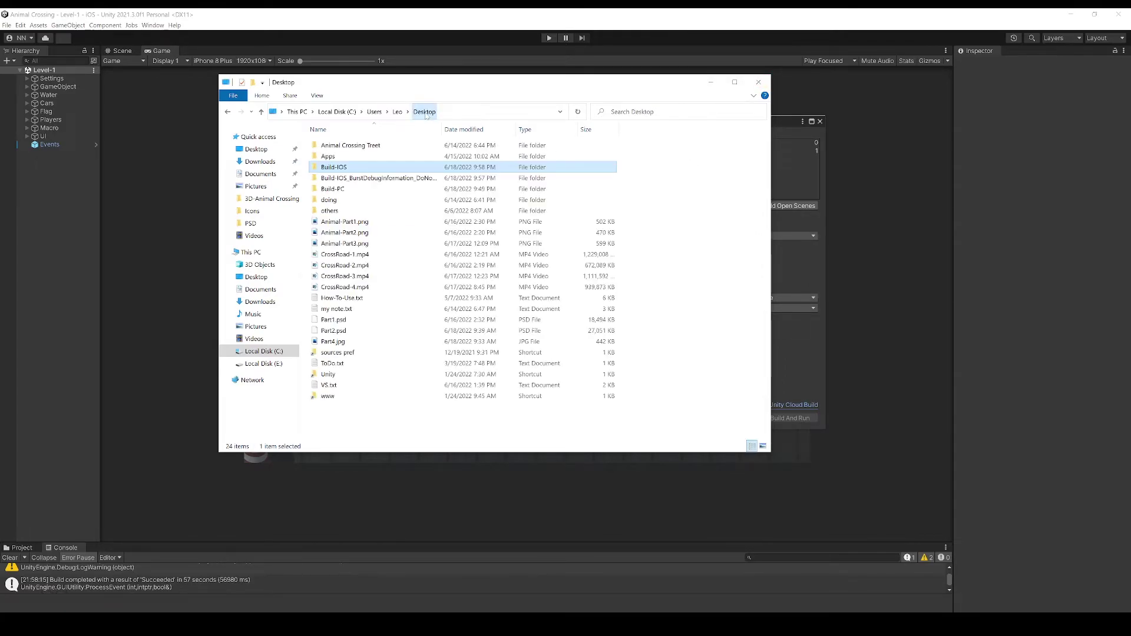
right_click(355, 171)
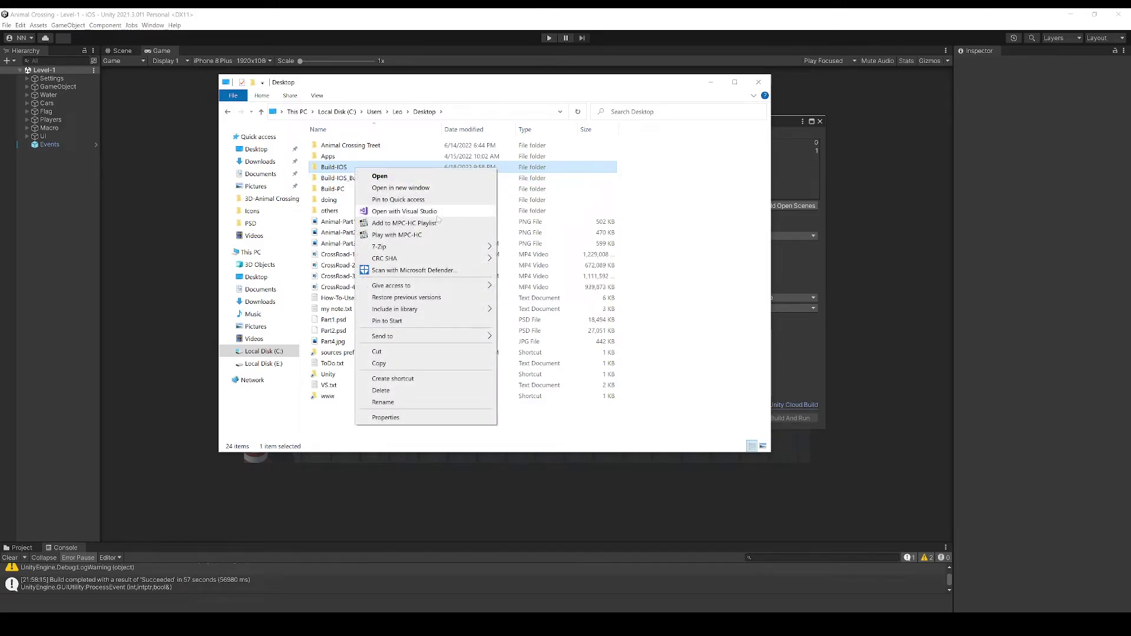
mouse_move(414, 251)
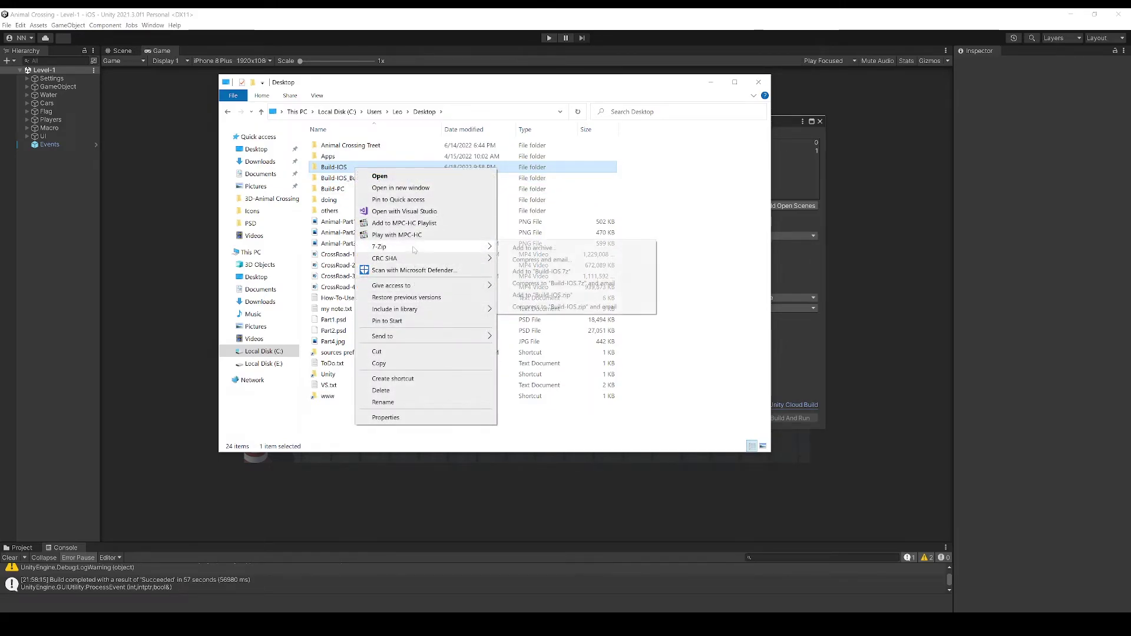
left_click(532, 297)
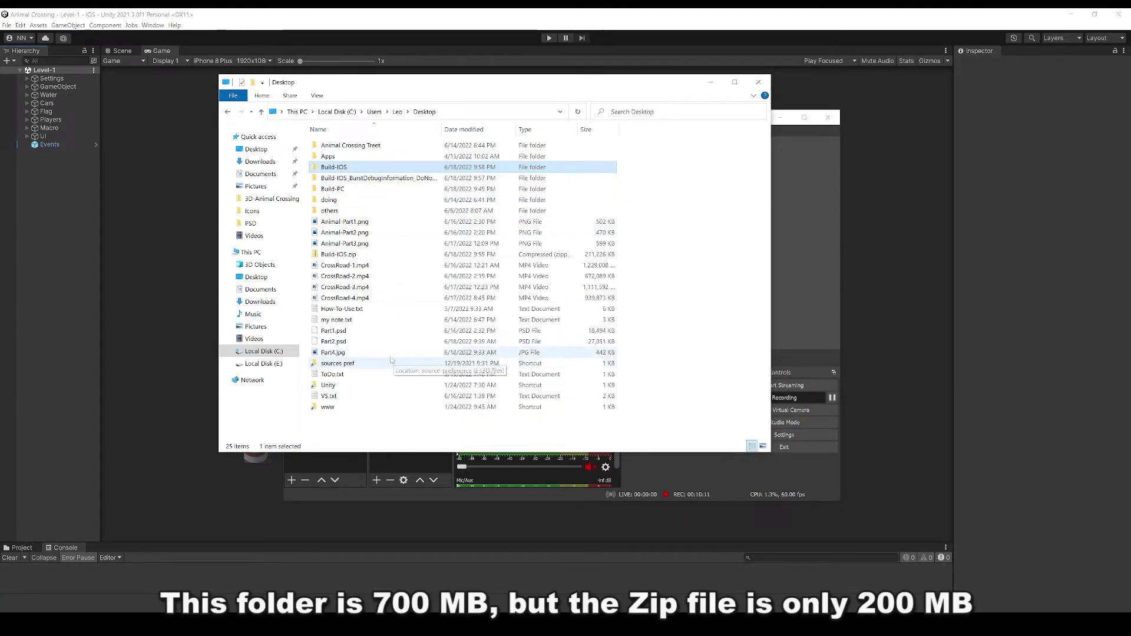
left_click(356, 255)
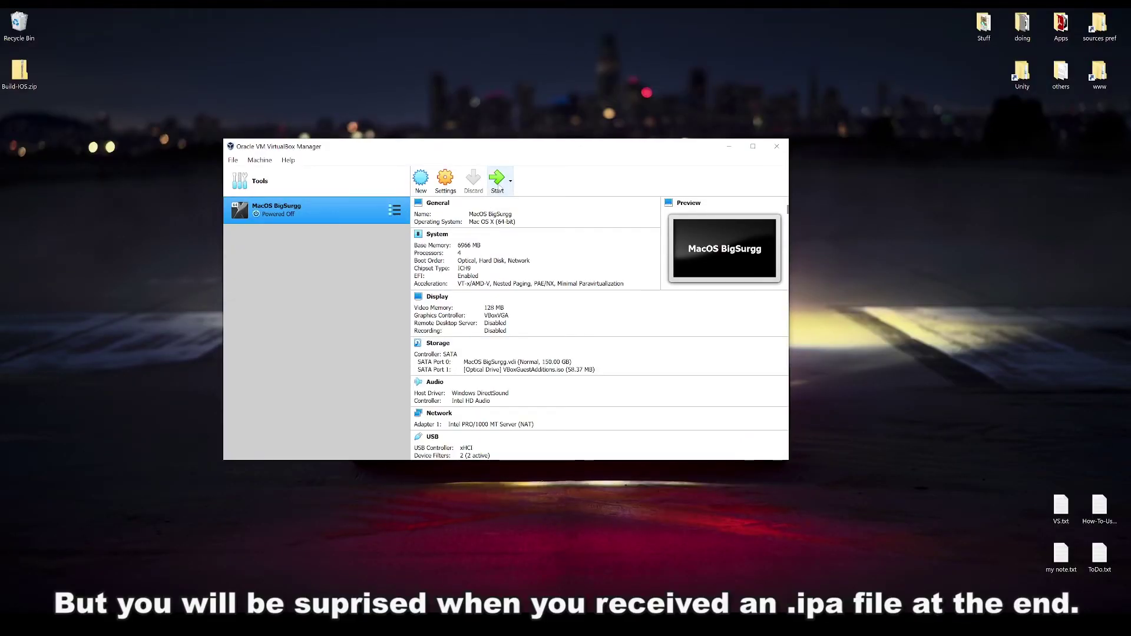
- Start the MacOS BigSurgg virtual machine and log in with the account password
left_click(496, 178)
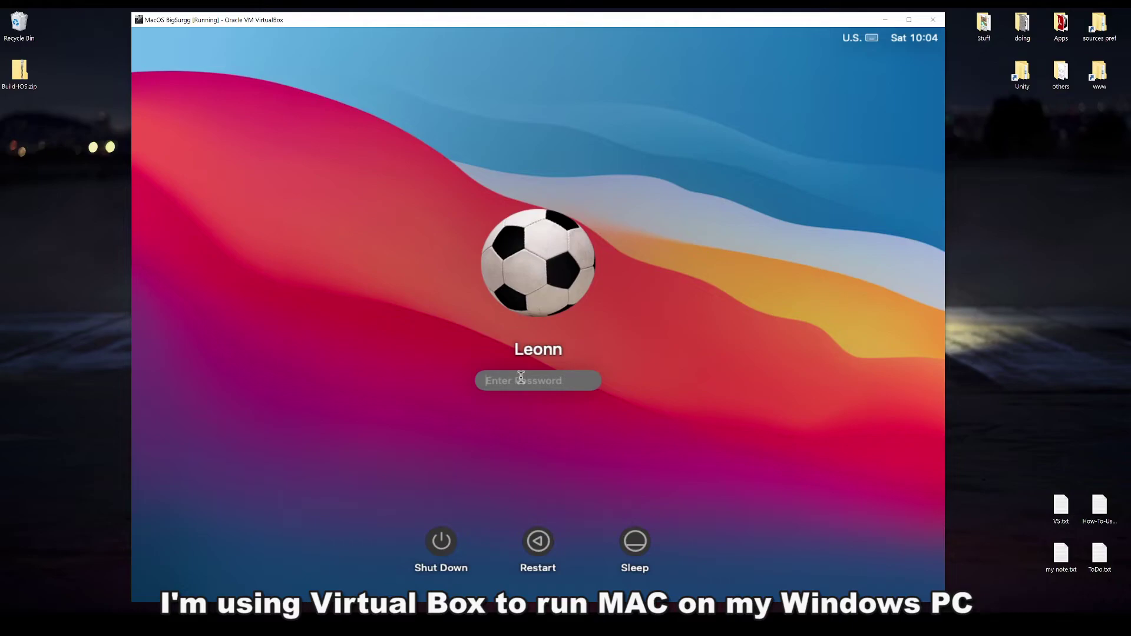
key("Return")
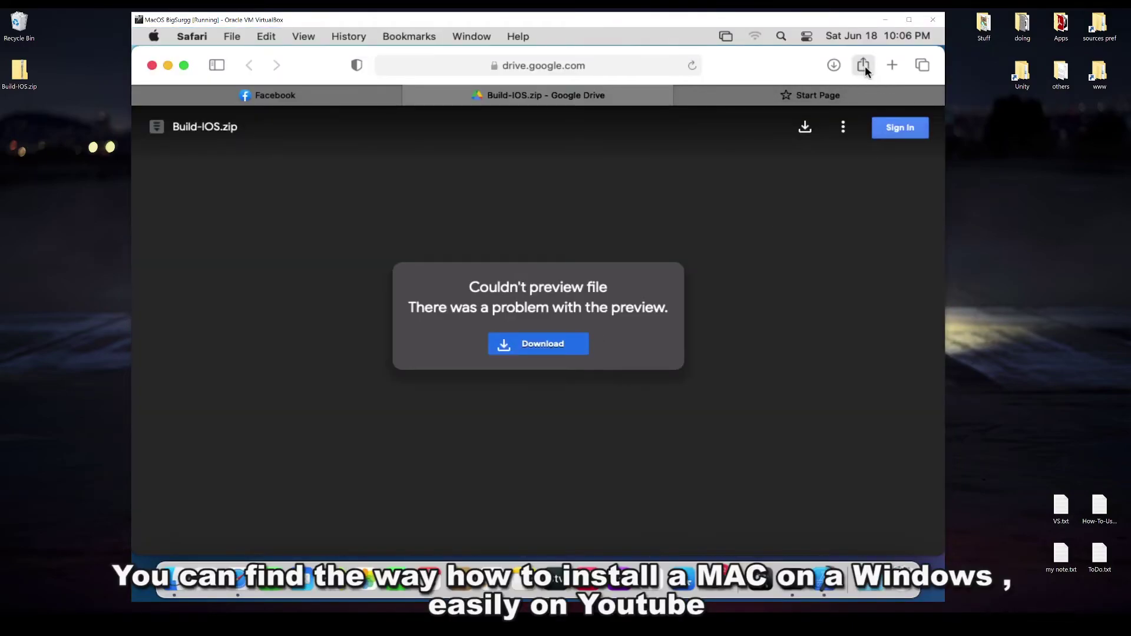
- Show Safari's downloads list and reveal the Build-IOS folder in Finder
left_click(865, 65)
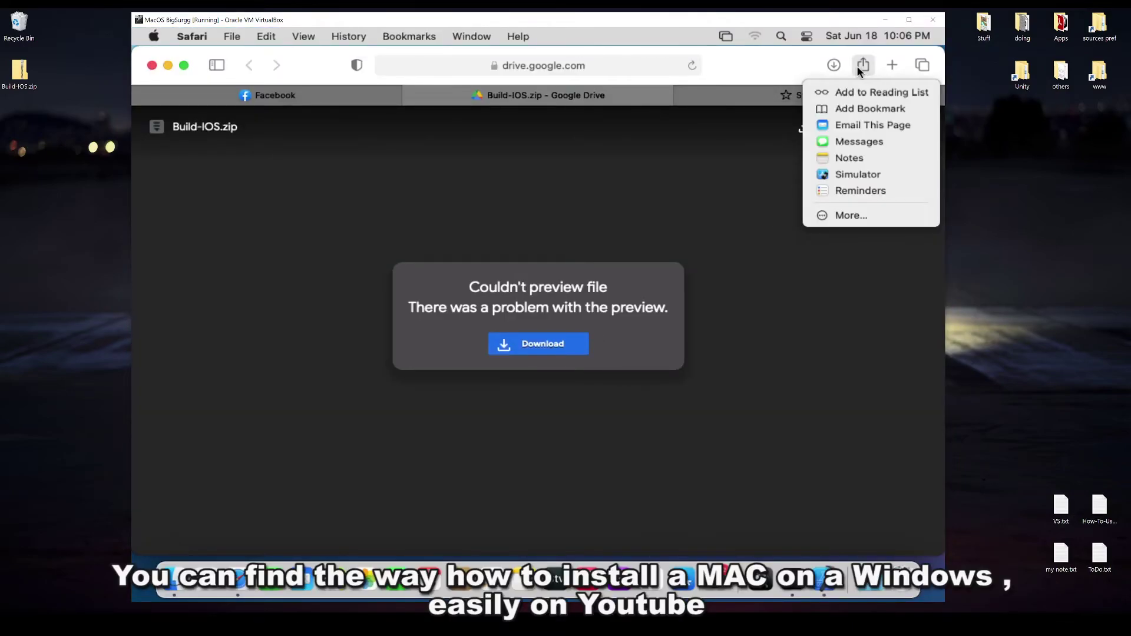
left_click(839, 64)
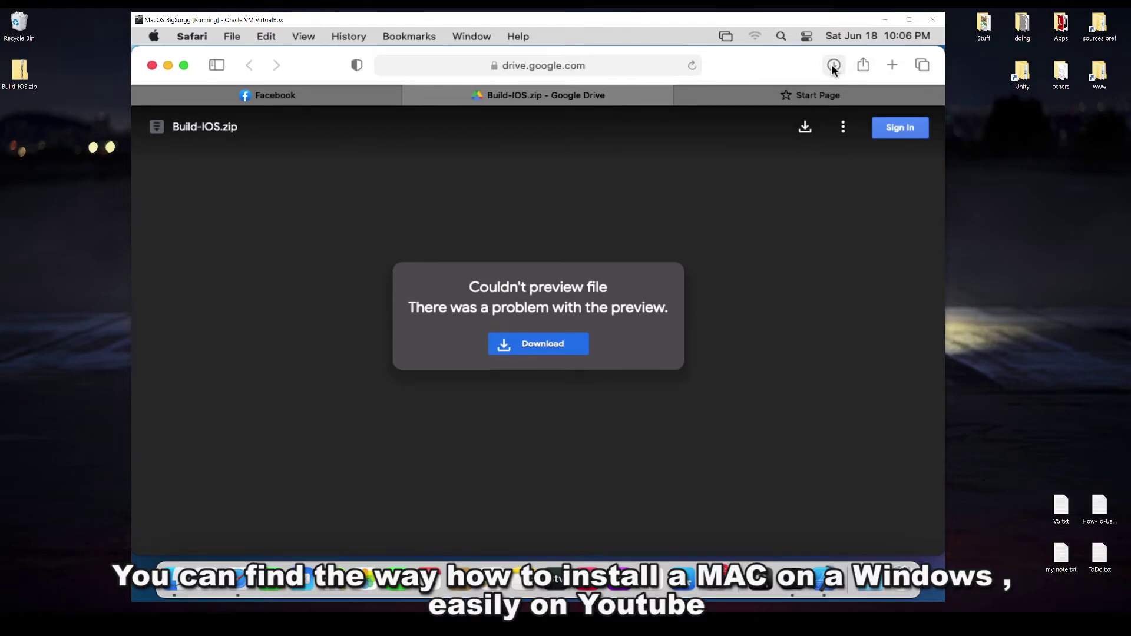
left_click(833, 66)
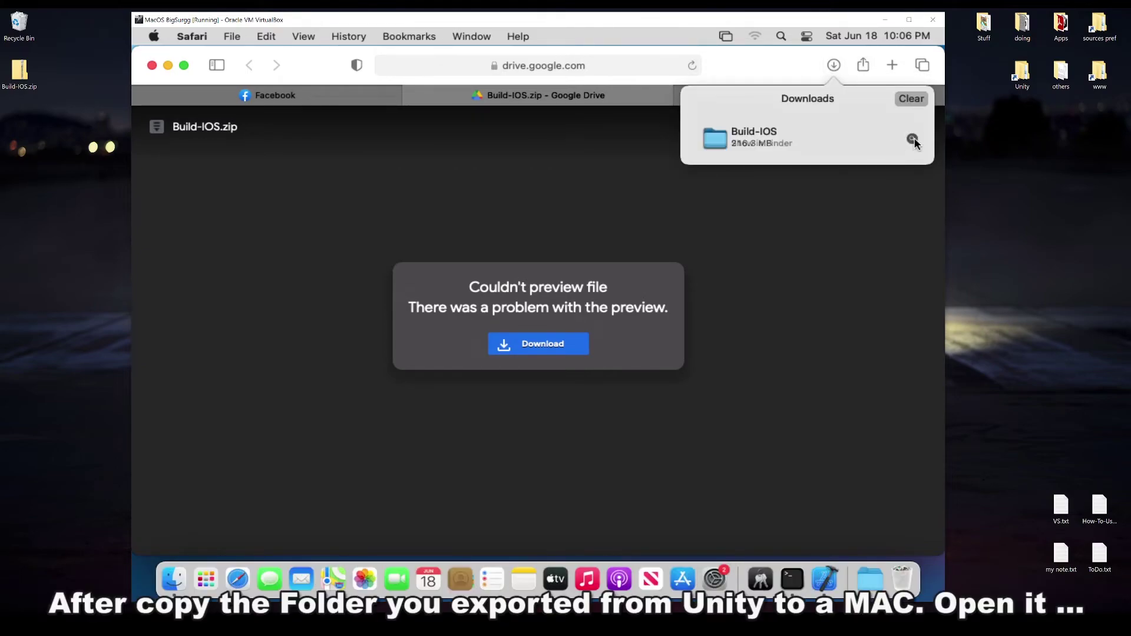
left_click(912, 140)
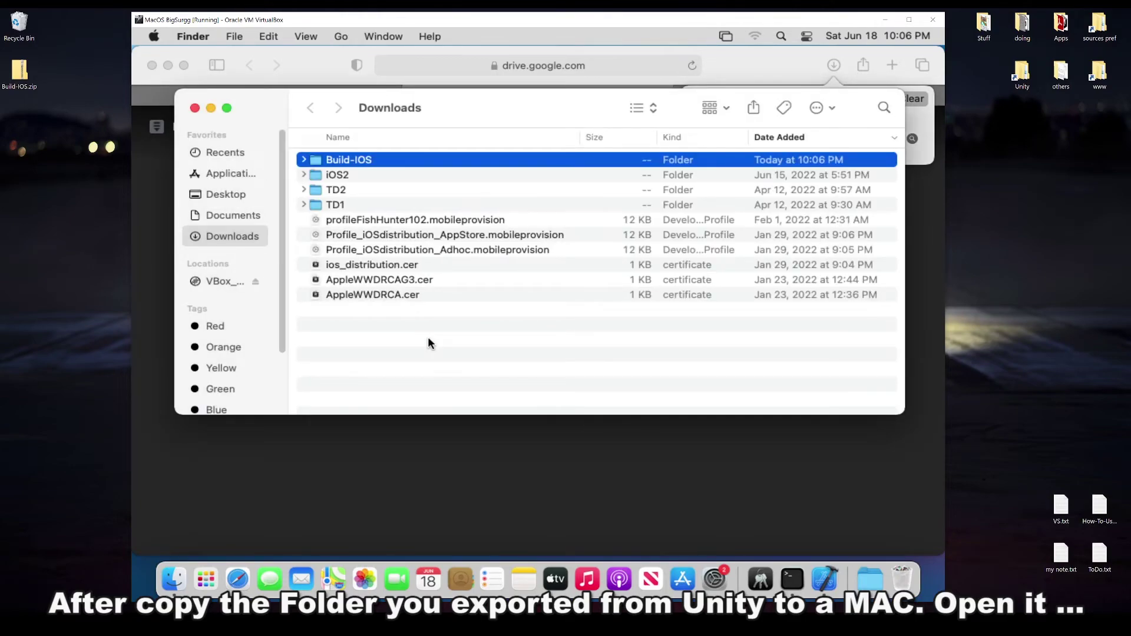
- Open Build-IOS and launch Unity-iPhone.xcodeproj in Xcode
double_click(353, 160)
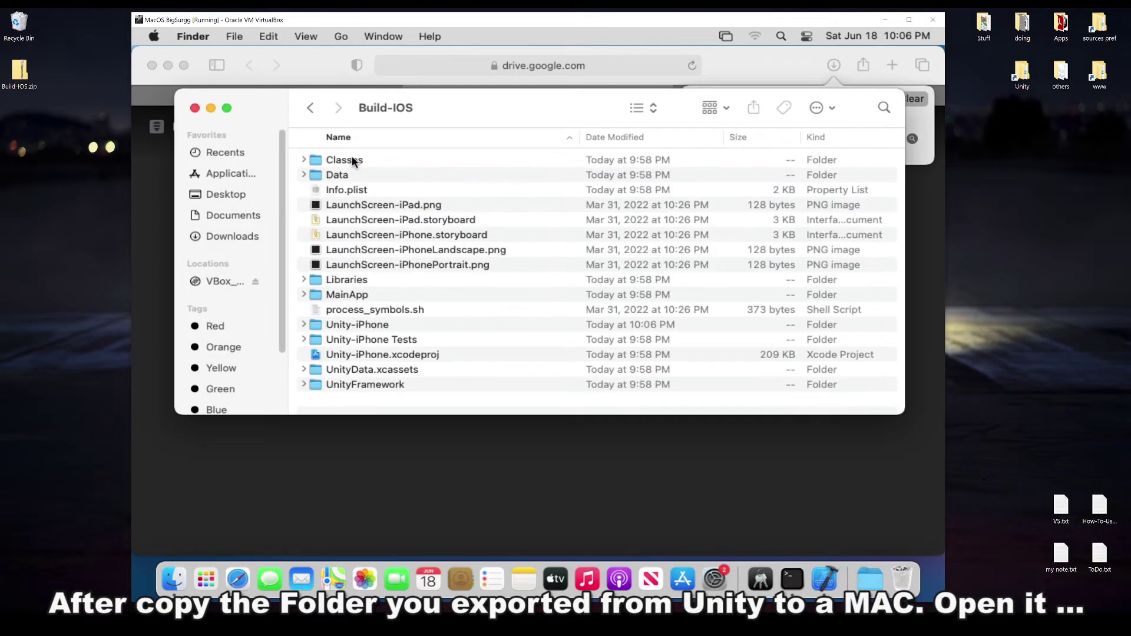
left_click(397, 354)
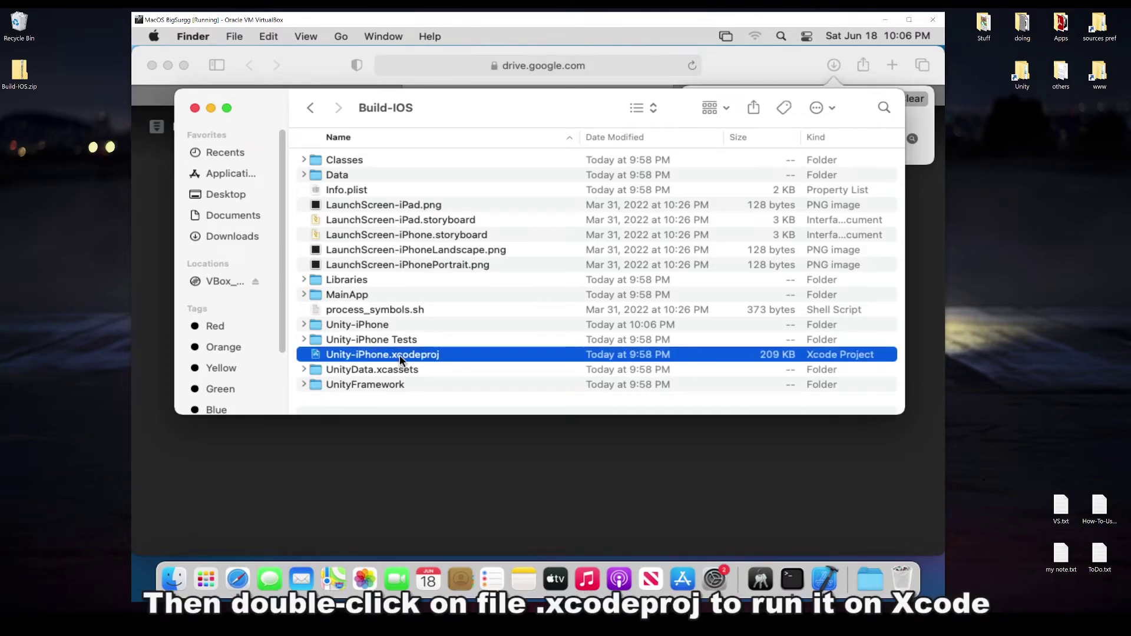
double_click(399, 356)
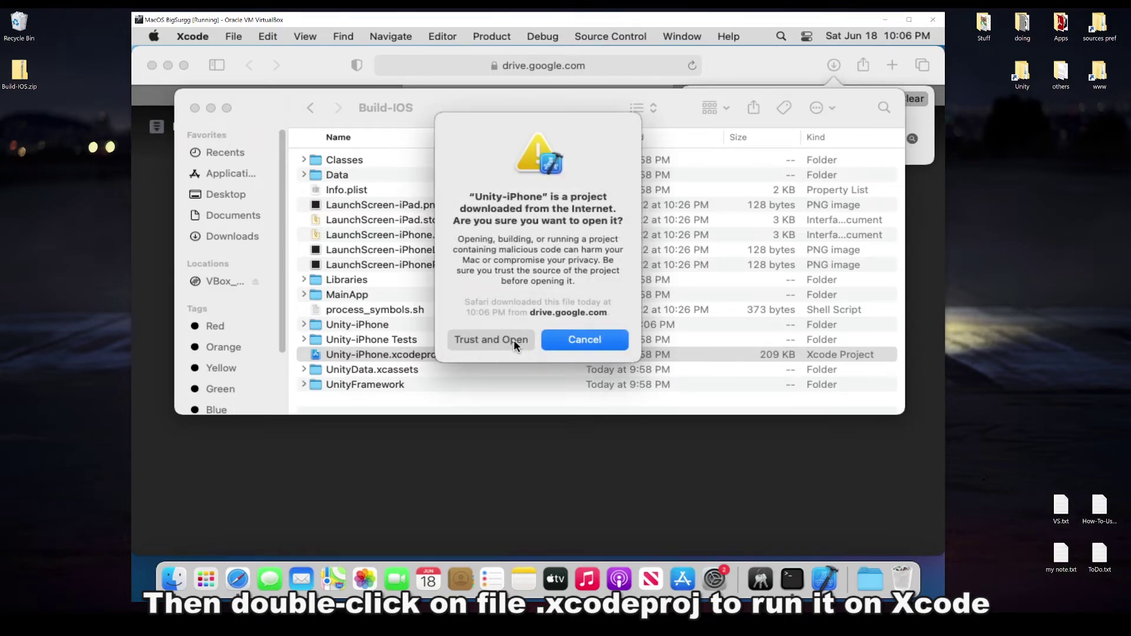
- Trust the Unity-iPhone project and turn on Automatically manage signing with a development team selected
left_click(515, 341)
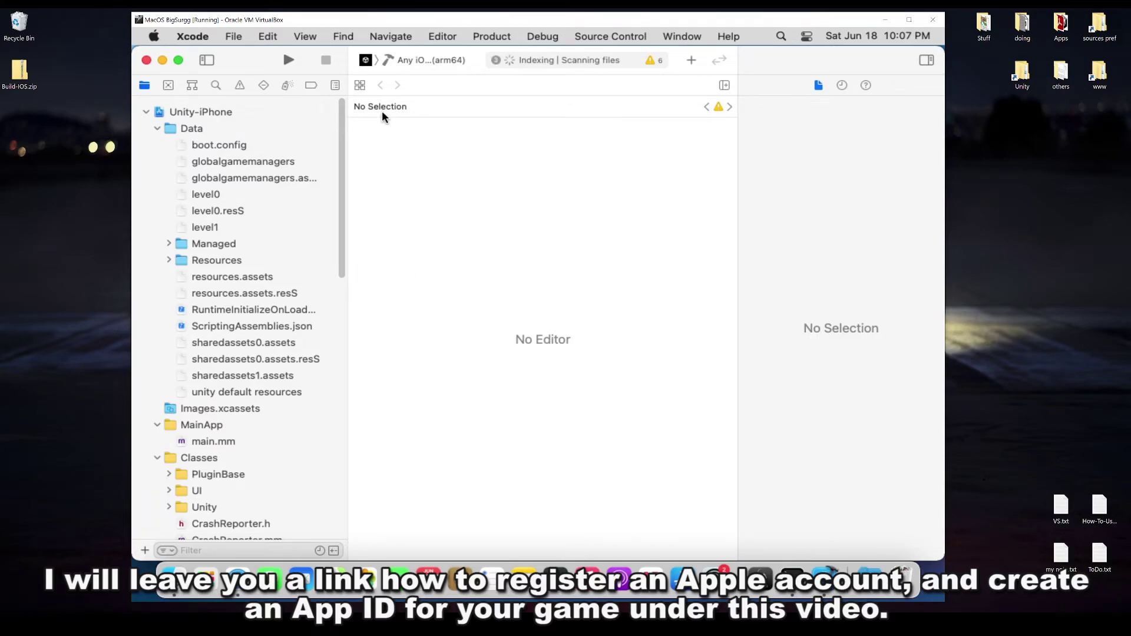
left_click(192, 113)
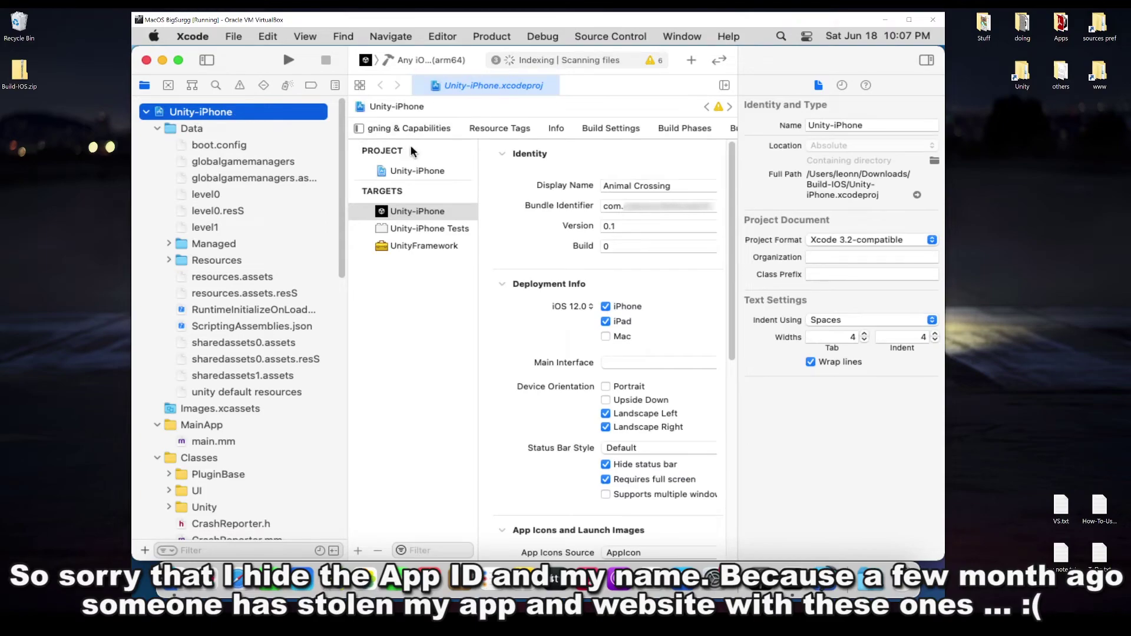
left_click(404, 131)
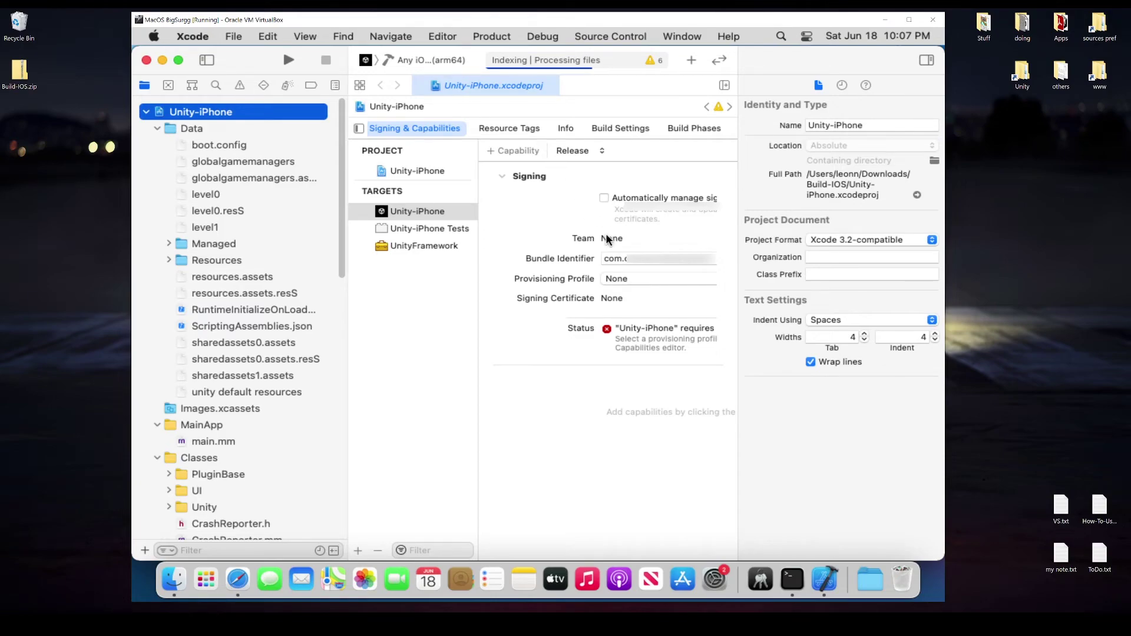
left_click(604, 198)
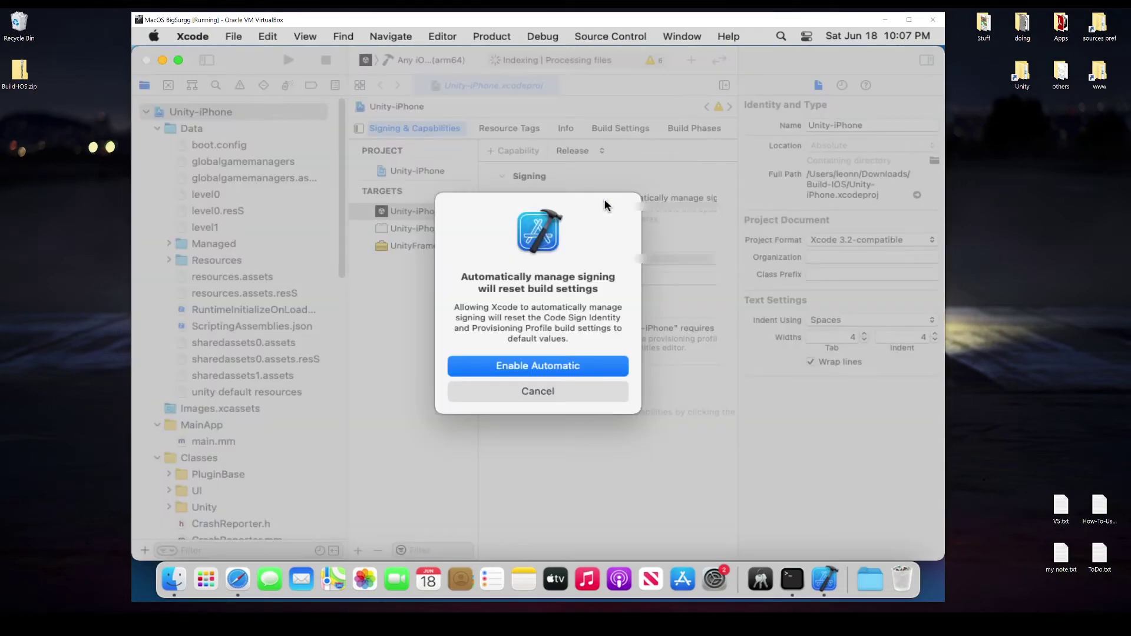
left_click(554, 368)
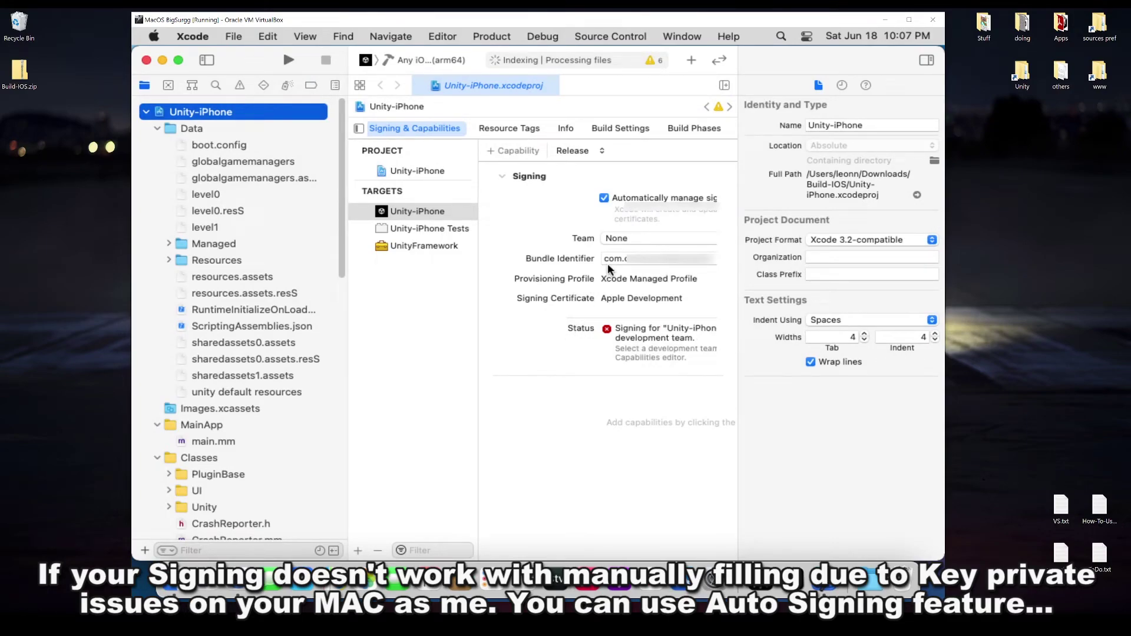
left_click(612, 238)
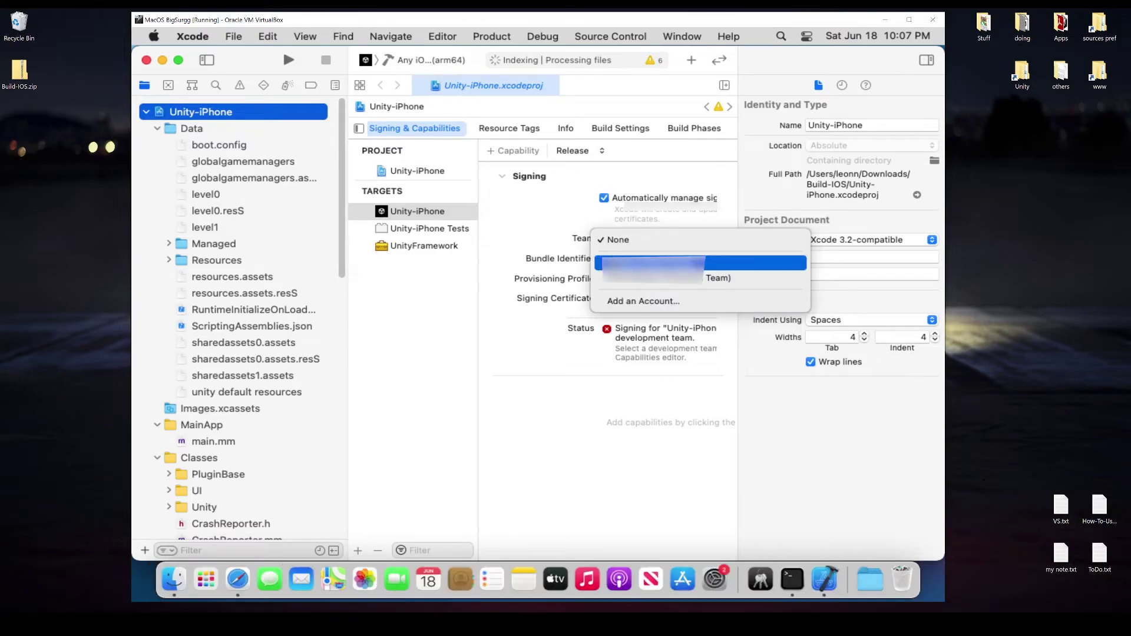
left_click(648, 260)
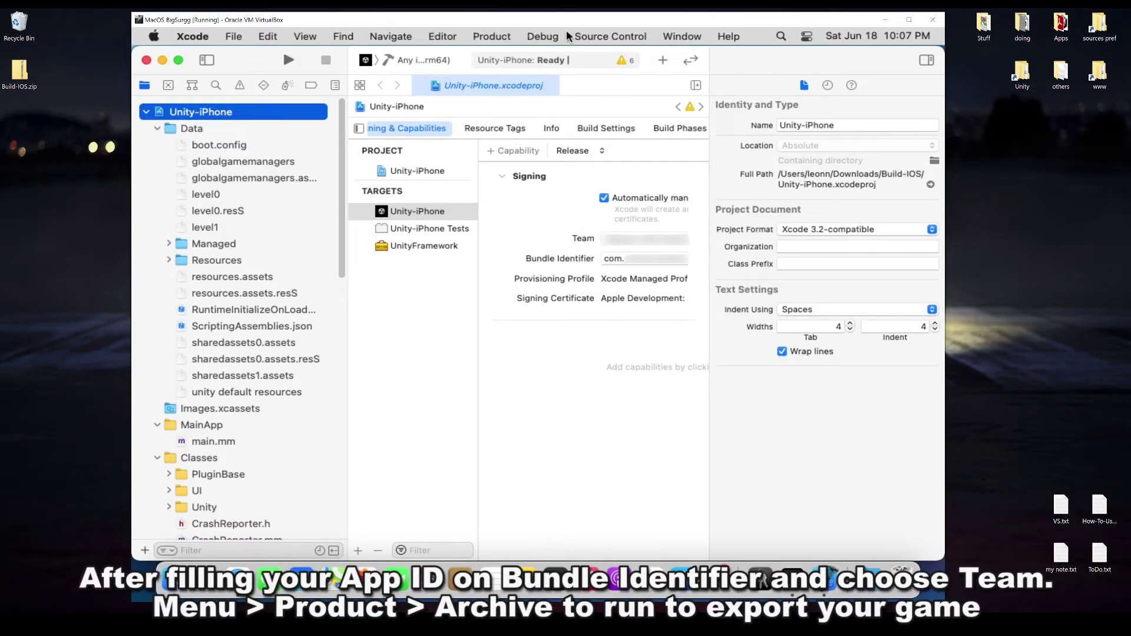
- Archive Unity-iPhone via Product > Archive, allowing codesign with the keychain password
left_click(492, 38)
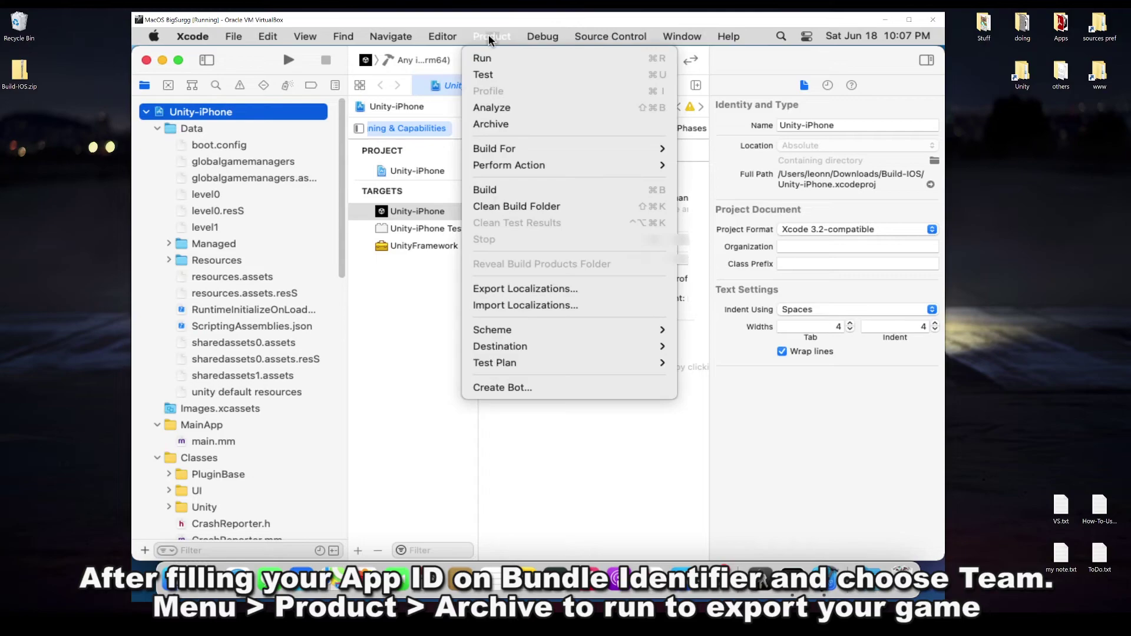
left_click(521, 126)
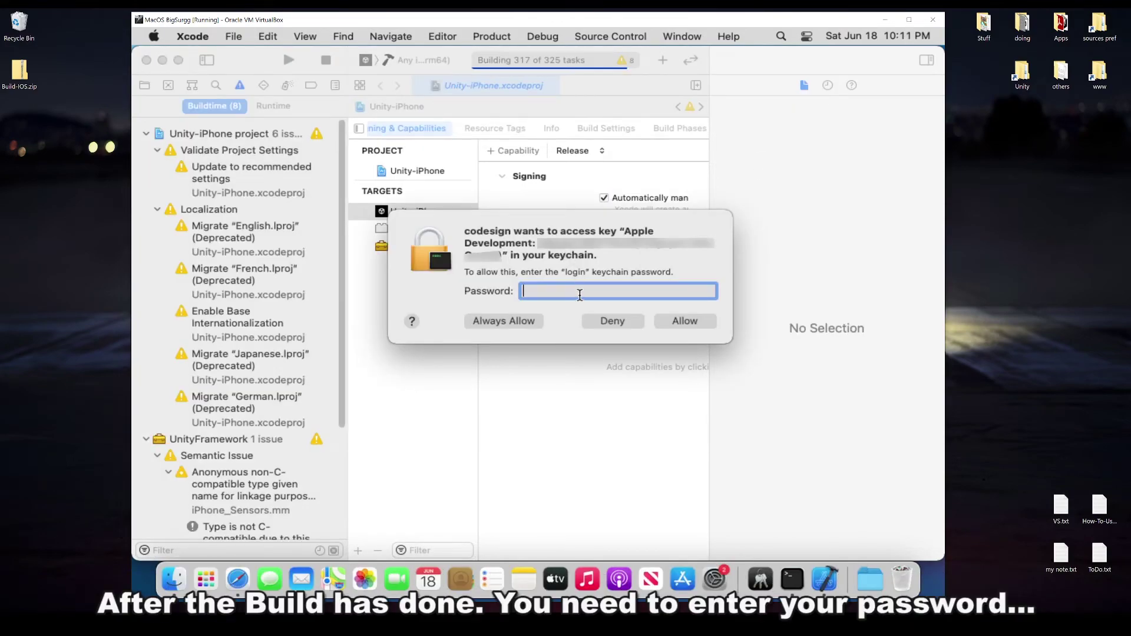
type("••")
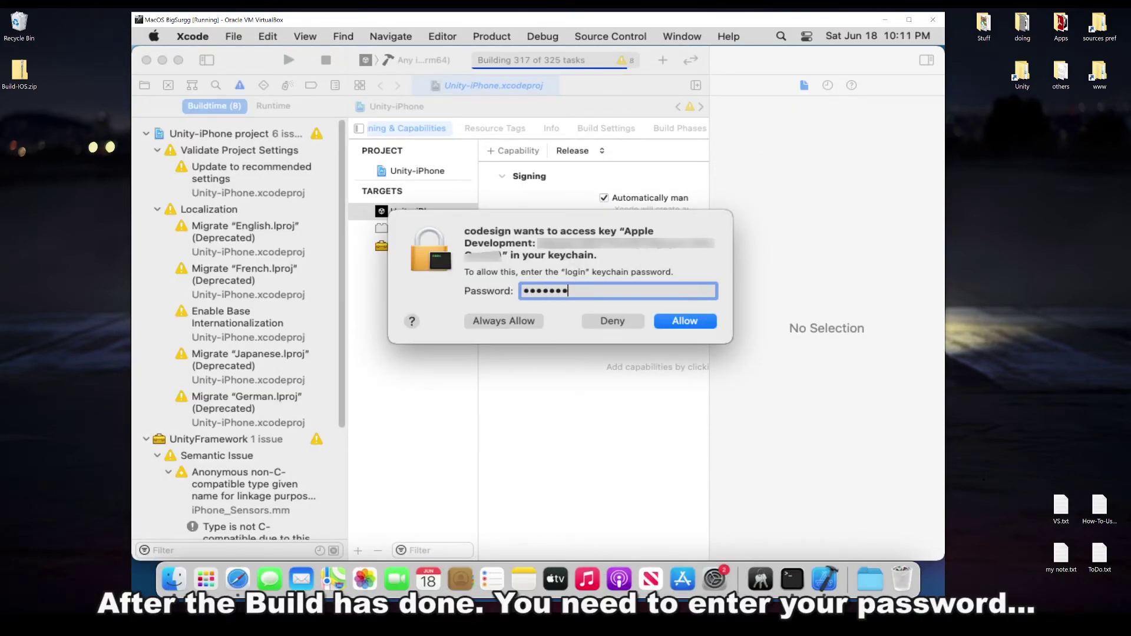
left_click(690, 326)
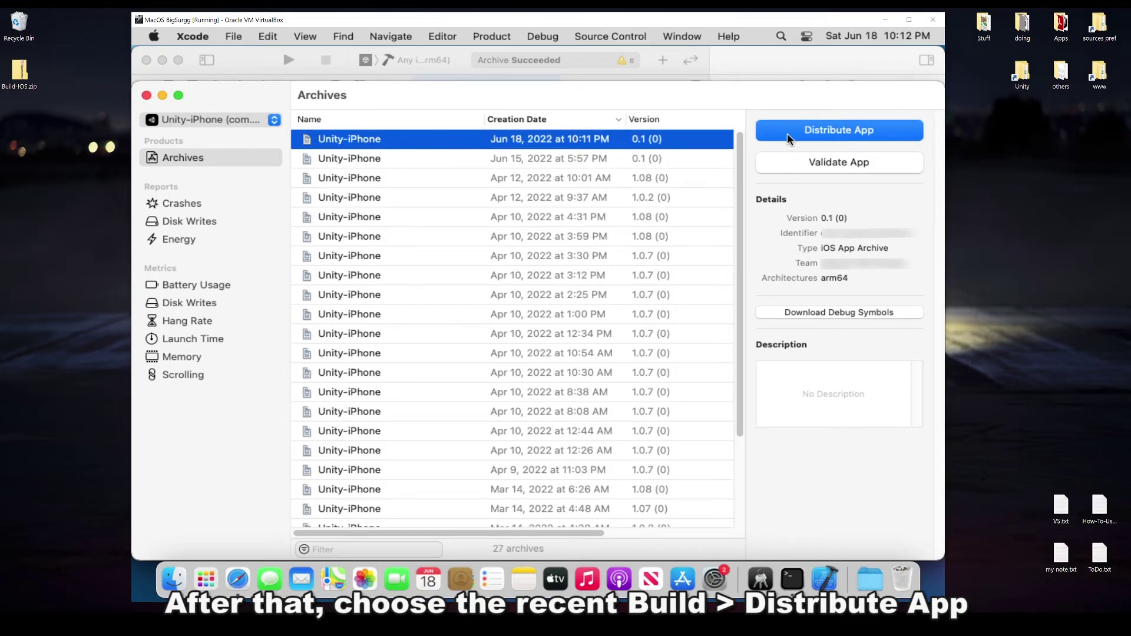
- Distribute the archive as Ad Hoc with Rebuild from Bitcode off and automatic signing, then export
left_click(763, 134)
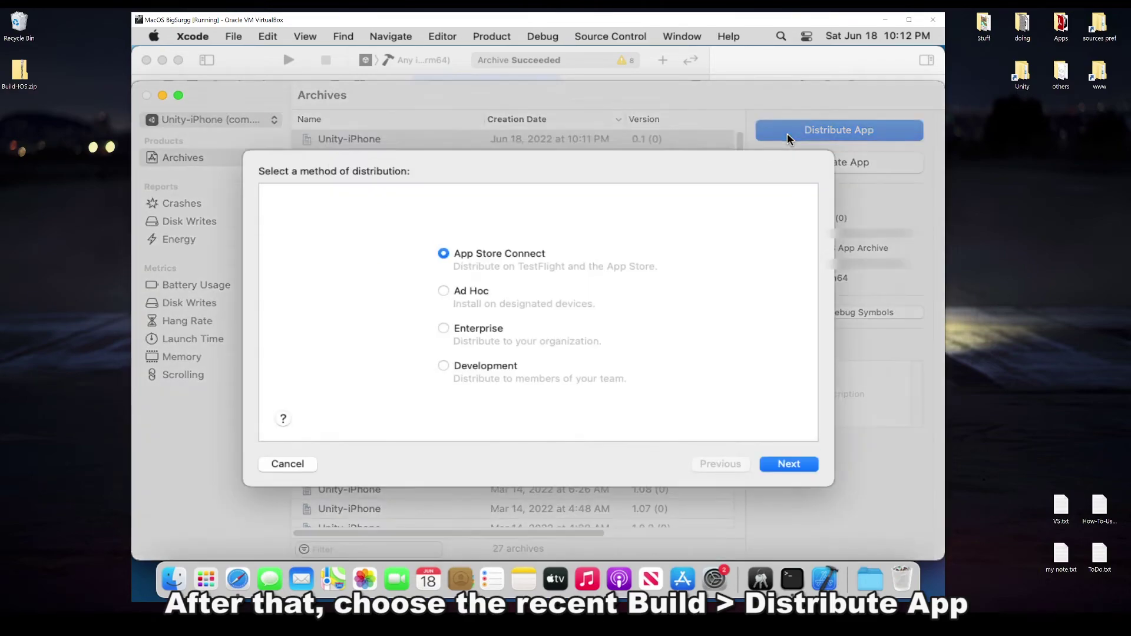
left_click(443, 292)
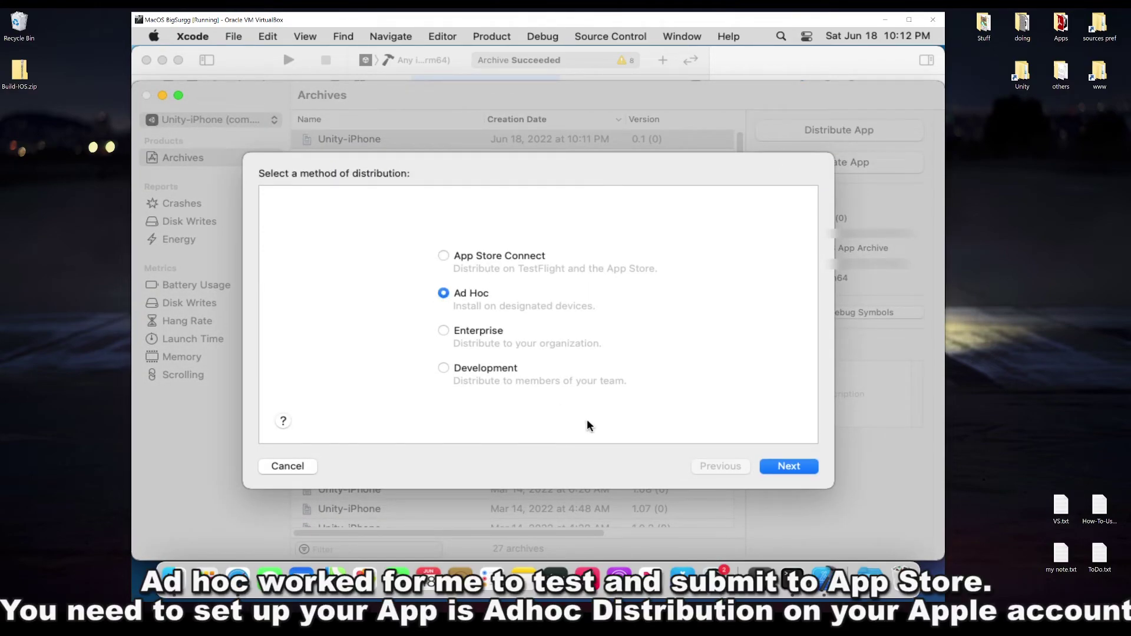
left_click(788, 467)
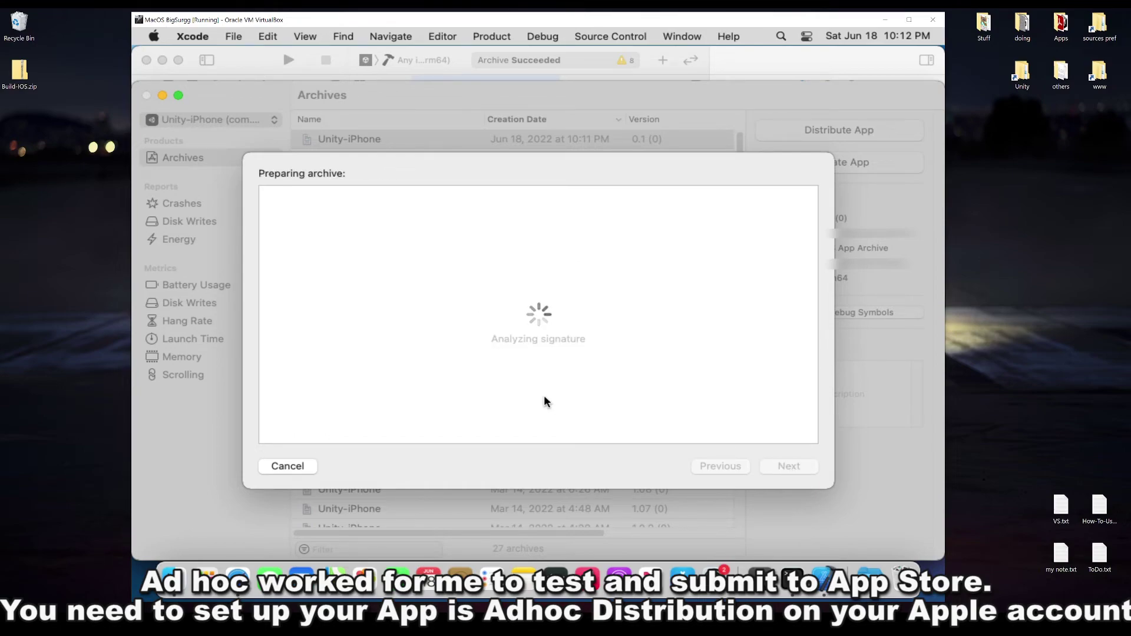
left_click(465, 301)
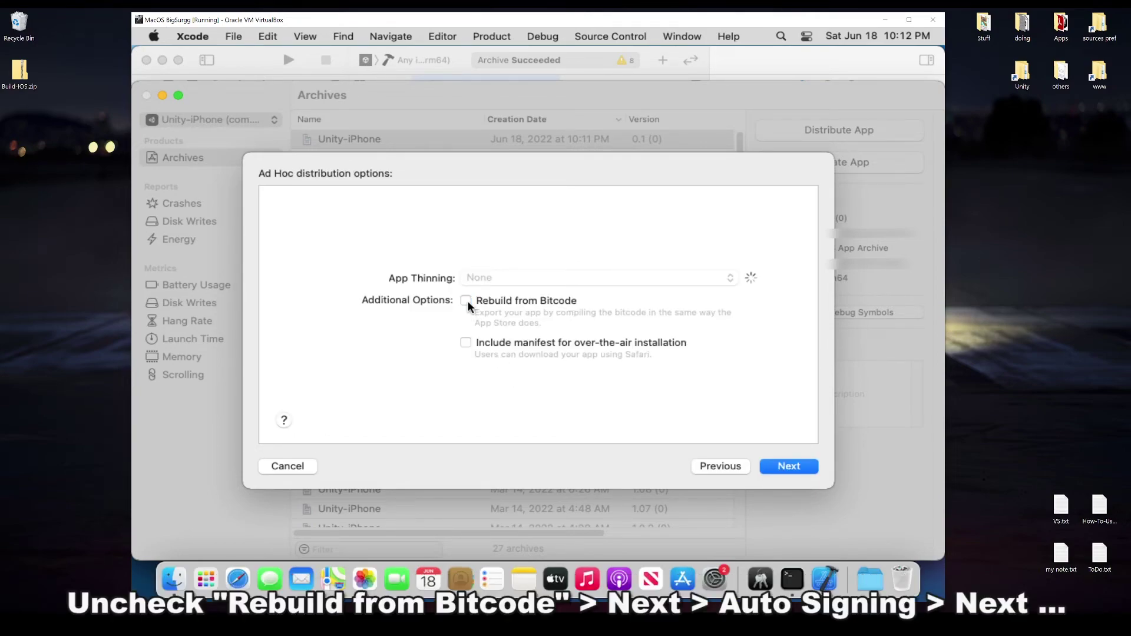
left_click(791, 471)
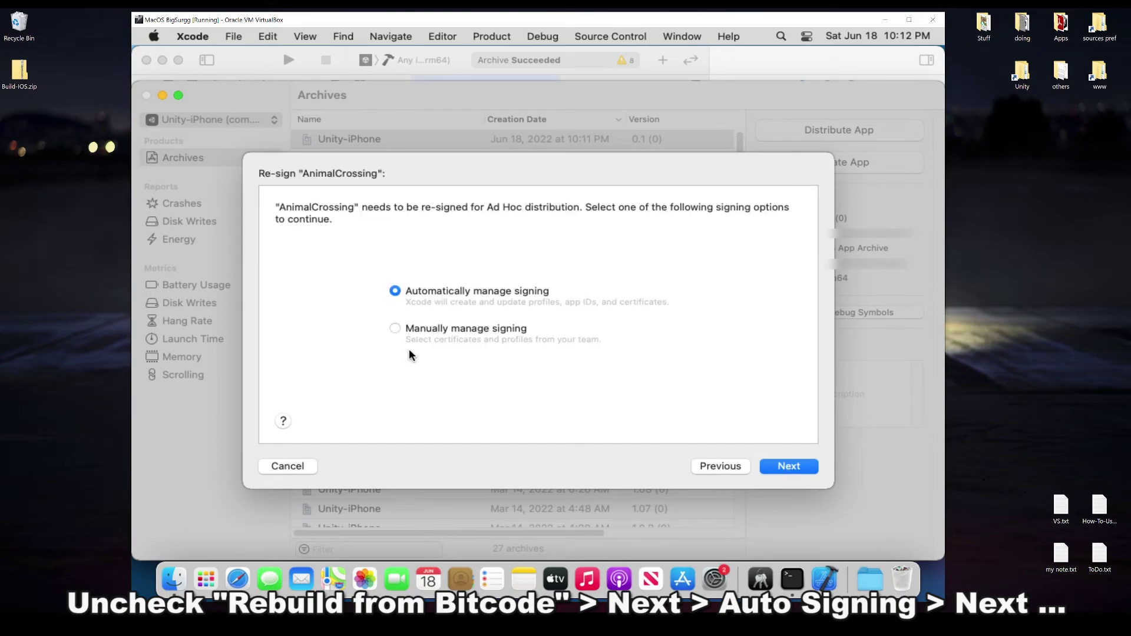
left_click(790, 470)
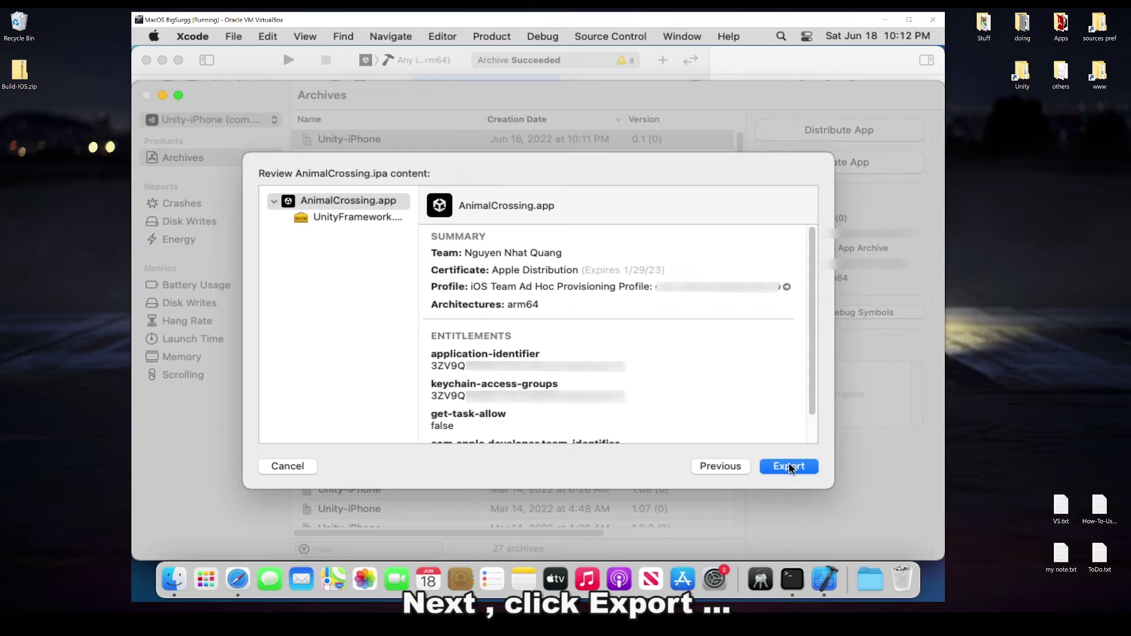
left_click(791, 468)
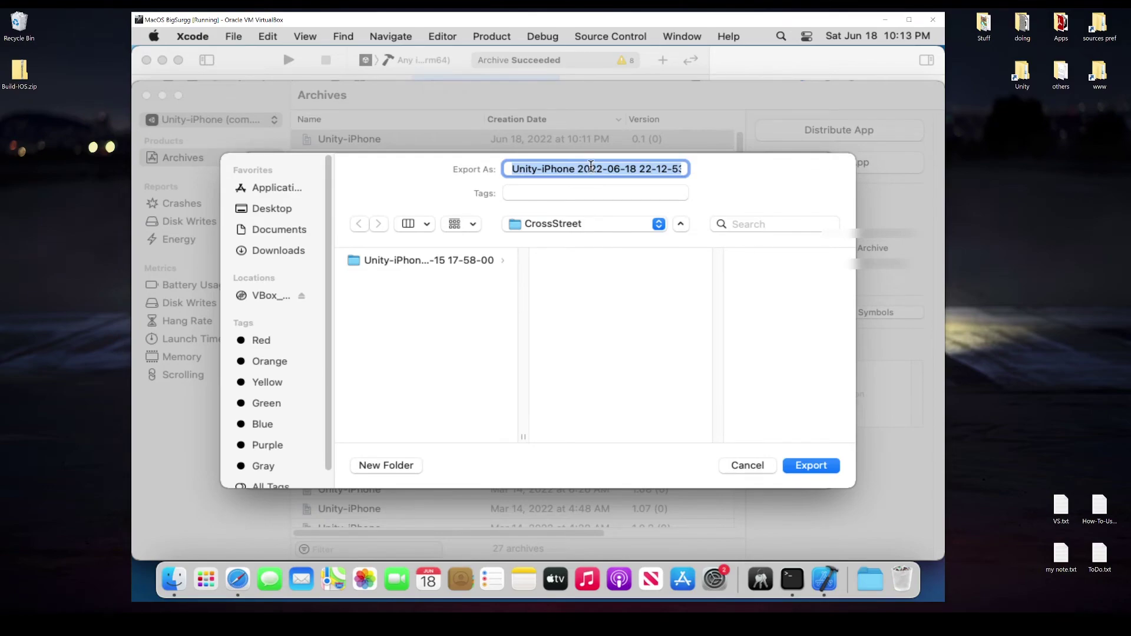
- Export the Ad Hoc build as 'Animal-Crossing' onto the Desktop
type("Animal-Crossing")
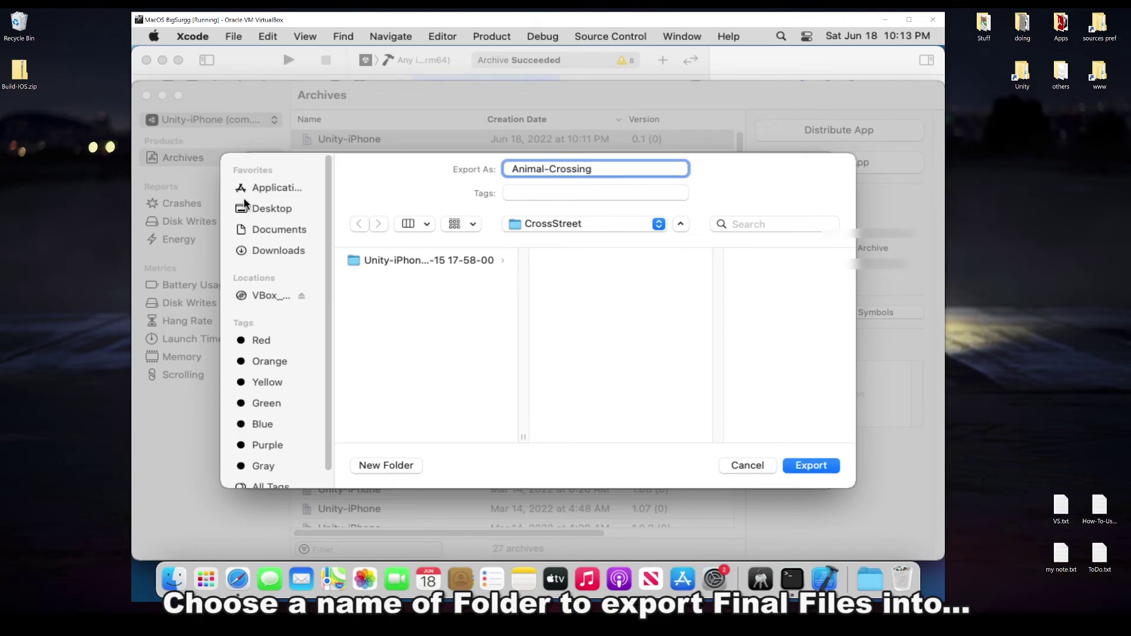
left_click(252, 210)
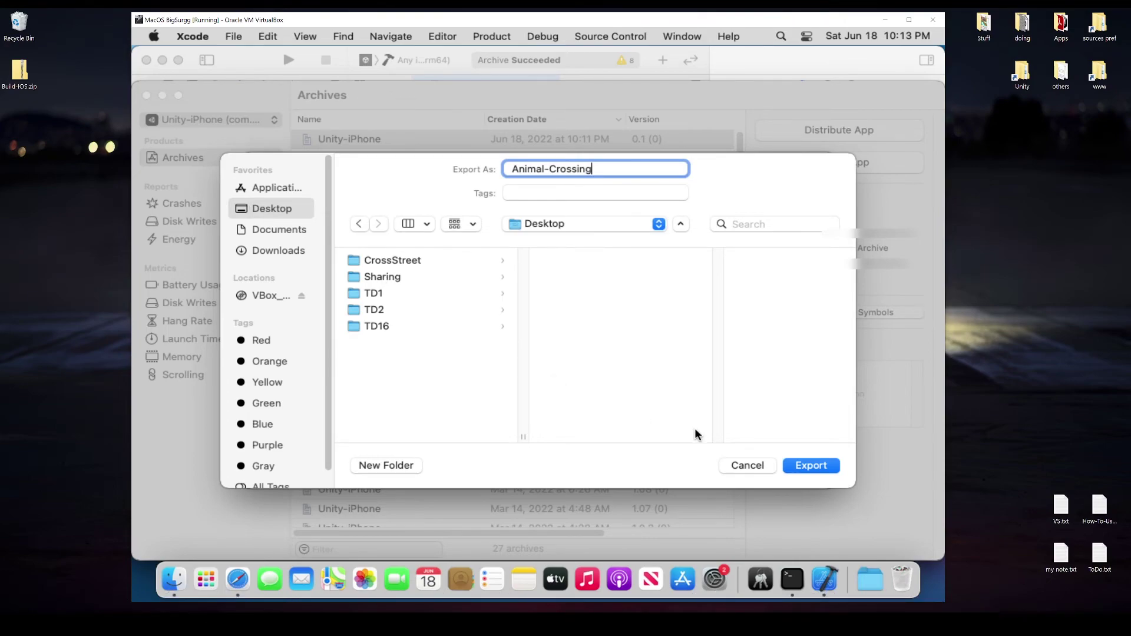
left_click(826, 473)
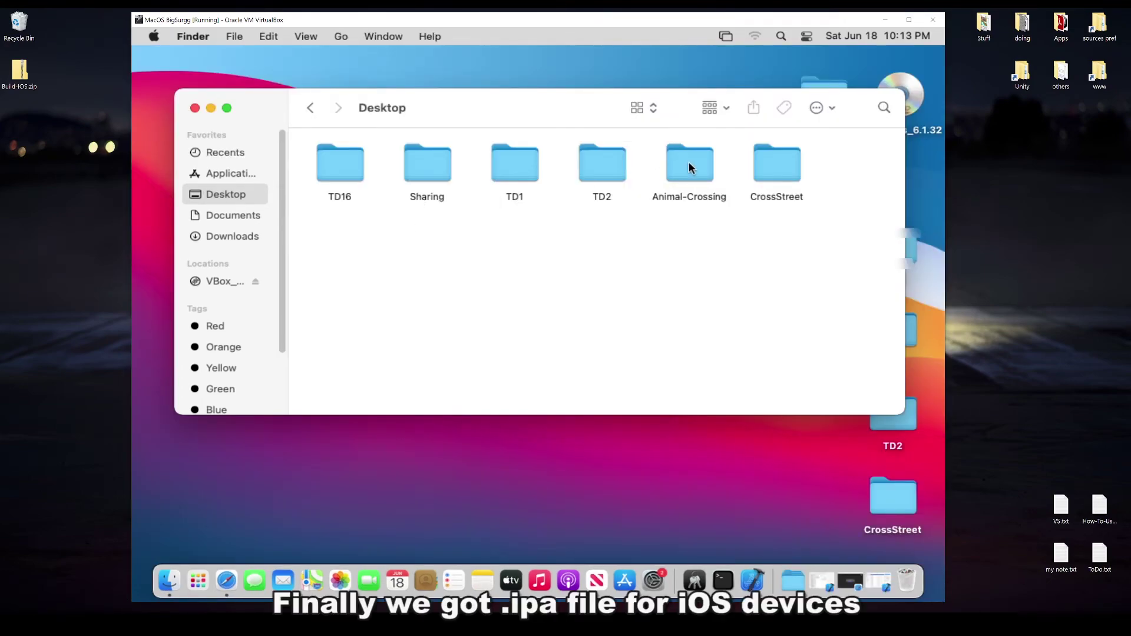
- Open the Animal-Crossing folder and check AnimalCrossing.ipa's info, confirming 39.2 MB
double_click(688, 163)
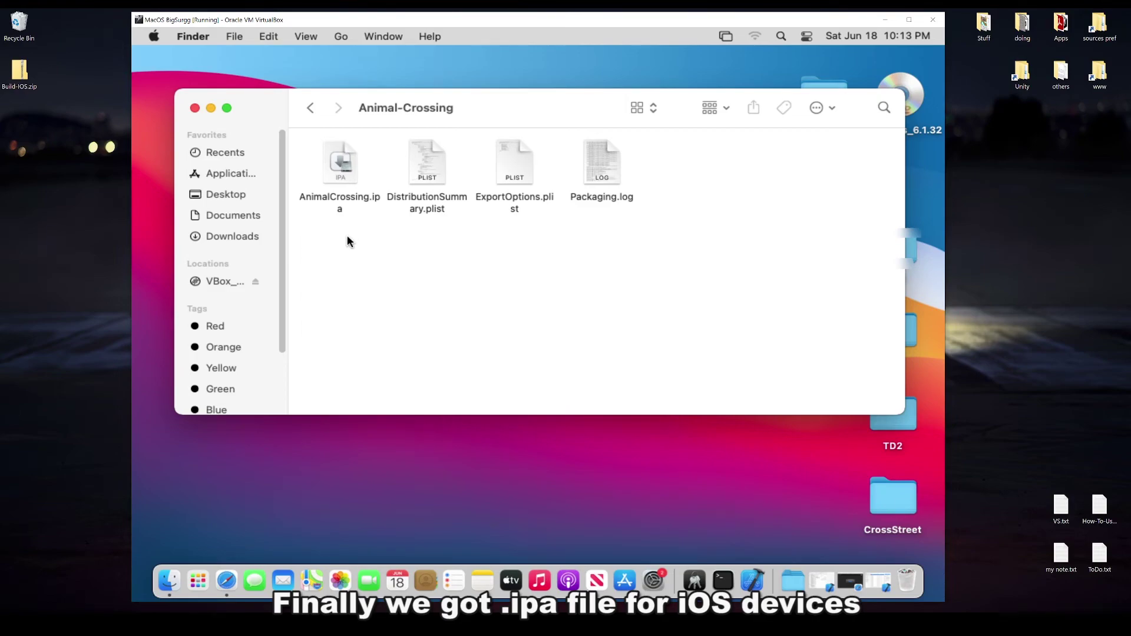
left_click(343, 186)
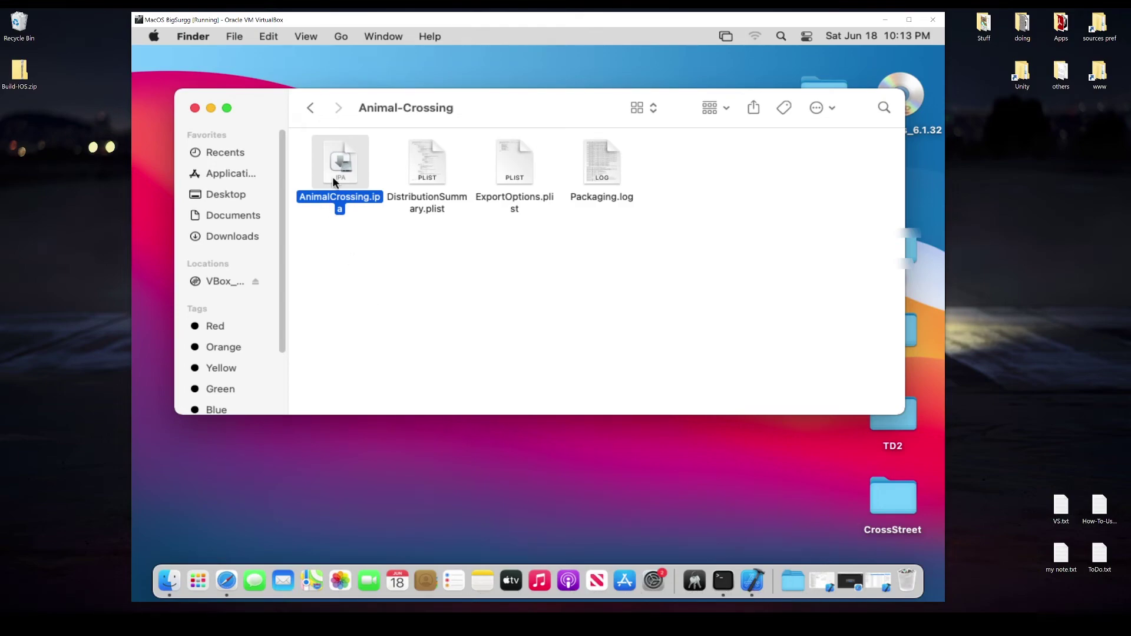
right_click(342, 188)
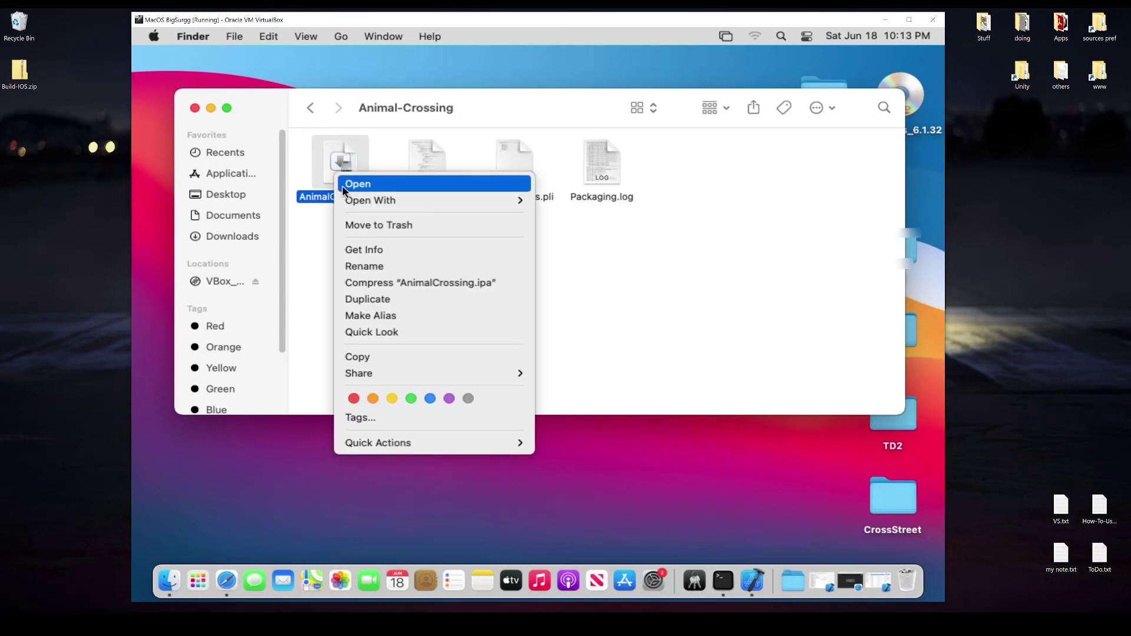
left_click(399, 250)
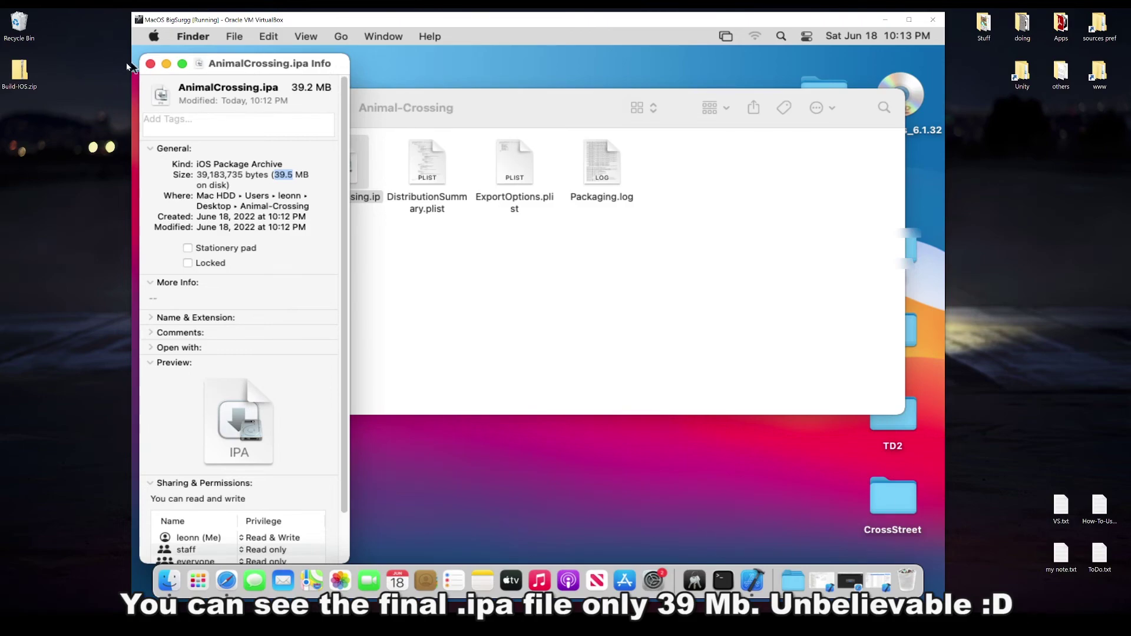
left_click(150, 64)
left_click(414, 282)
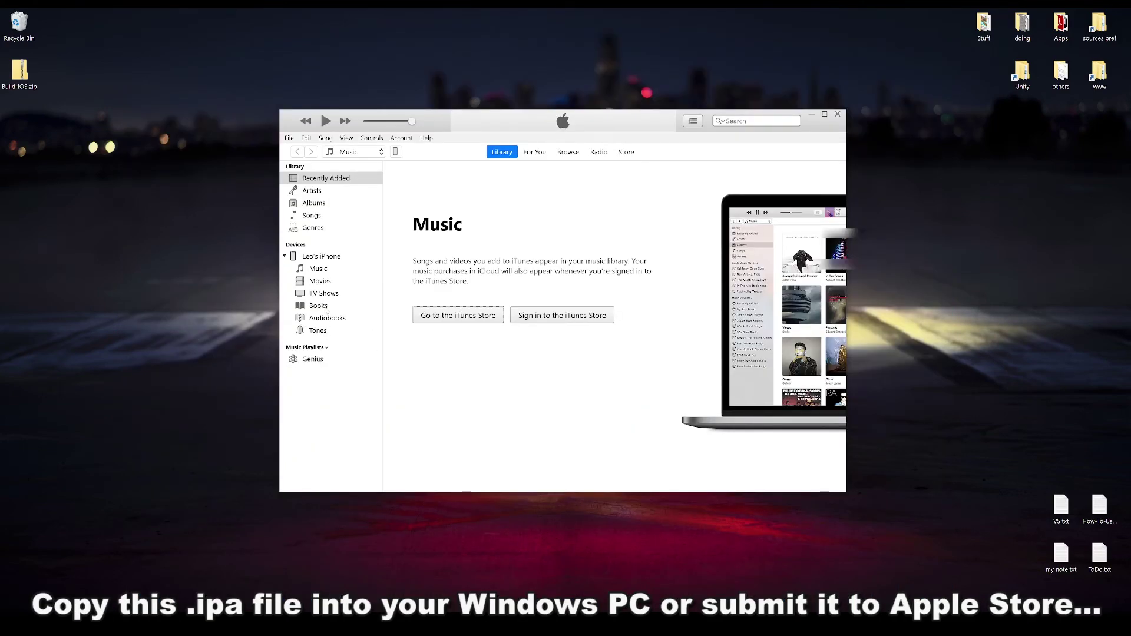
- Show the iPhone XR summary in iTunes and bring up the Downloads folder with AnimalCrossing.ipa
left_click(396, 152)
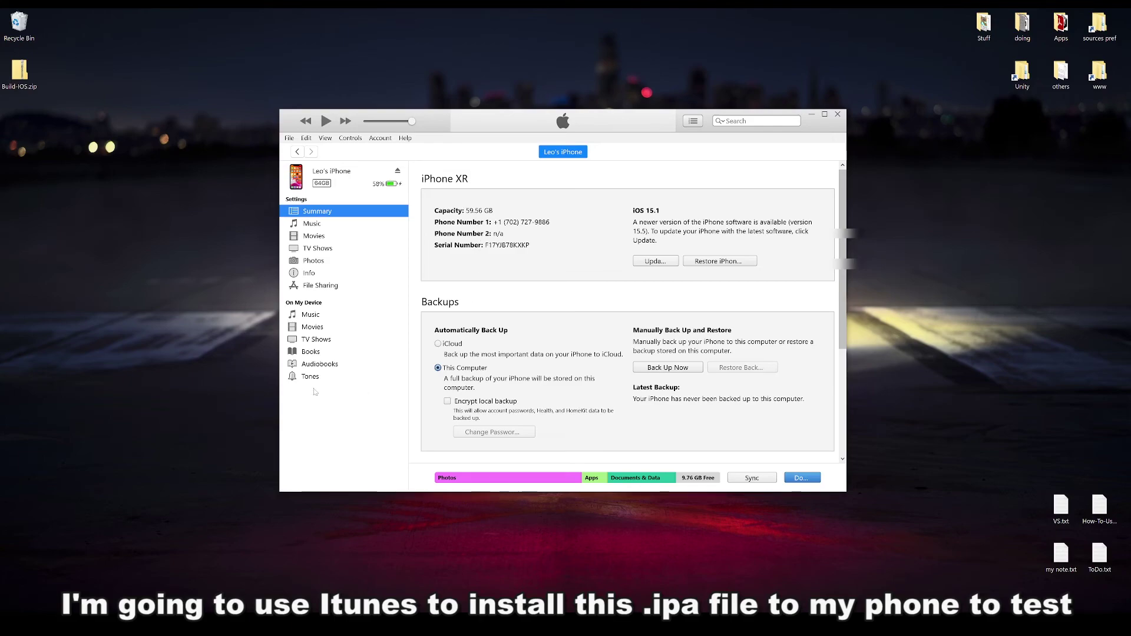
left_click(216, 627)
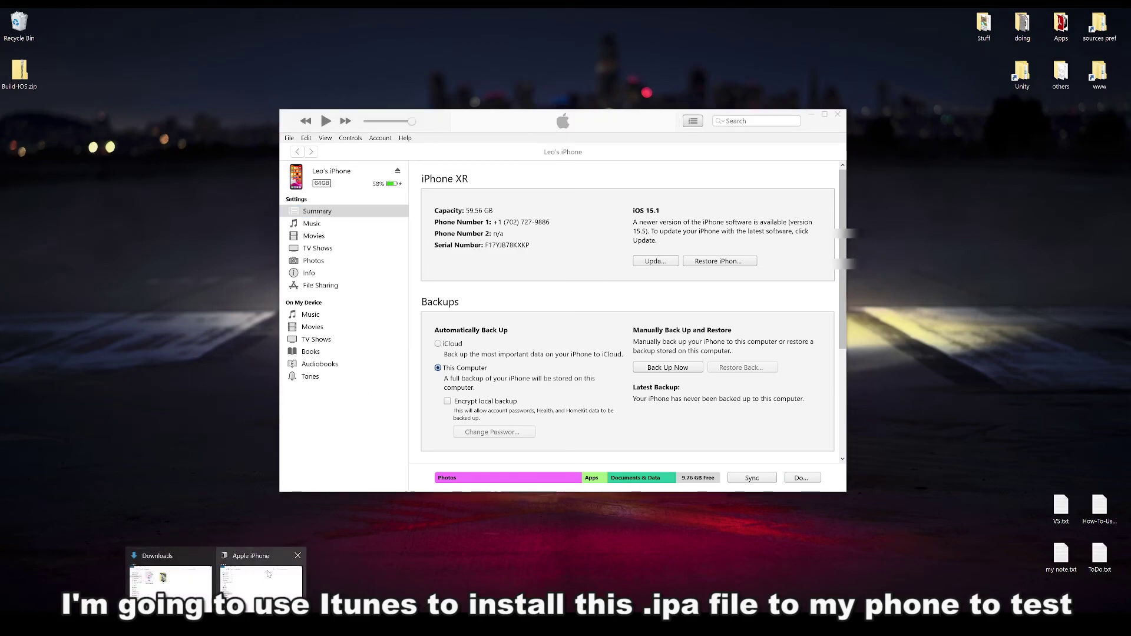
left_click(170, 580)
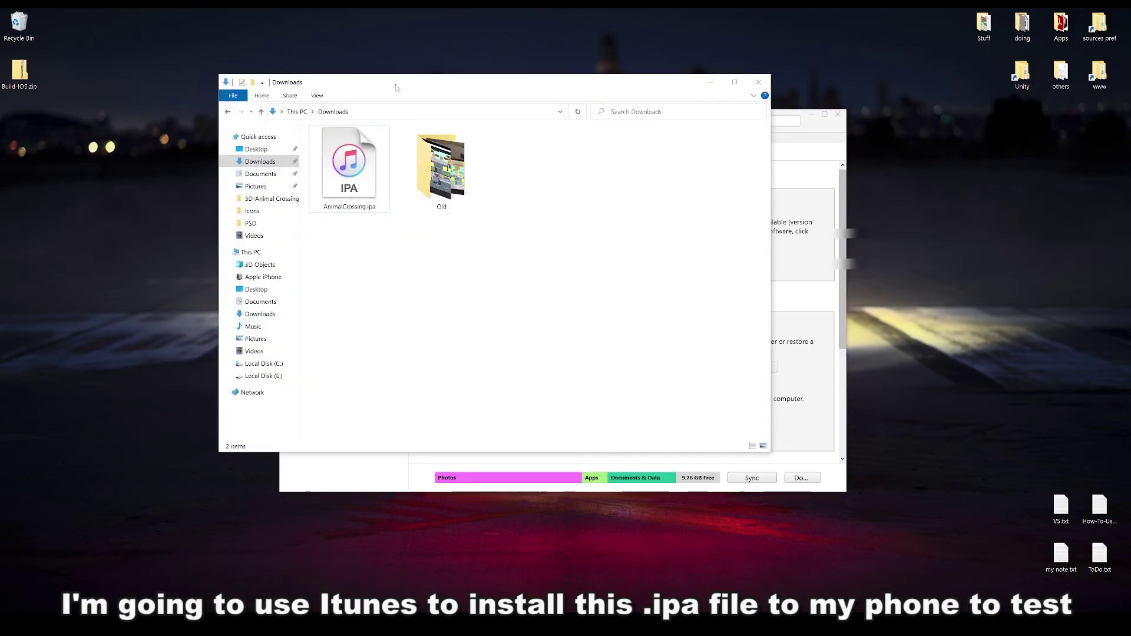
- Drag AnimalCrossing.ipa from Downloads onto the iPhone in iTunes' sidebar to install it
mouse_move(396, 88)
left_mouse_down()
mouse_move(802, 148)
mouse_move(735, 178)
left_mouse_up()
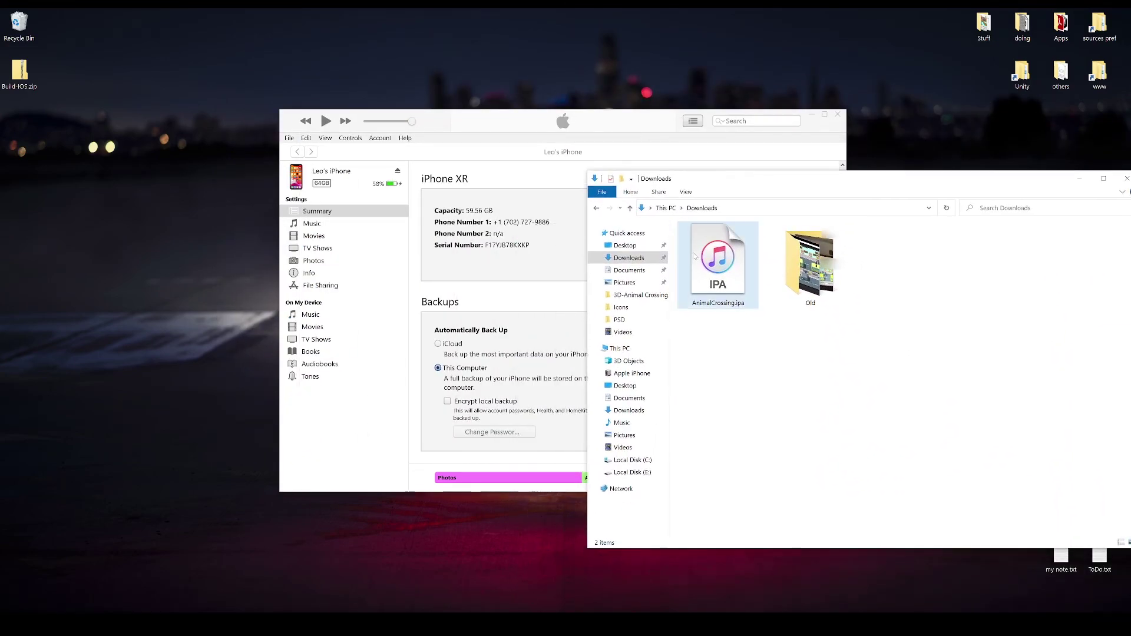
left_click_drag(695, 257, 318, 341)
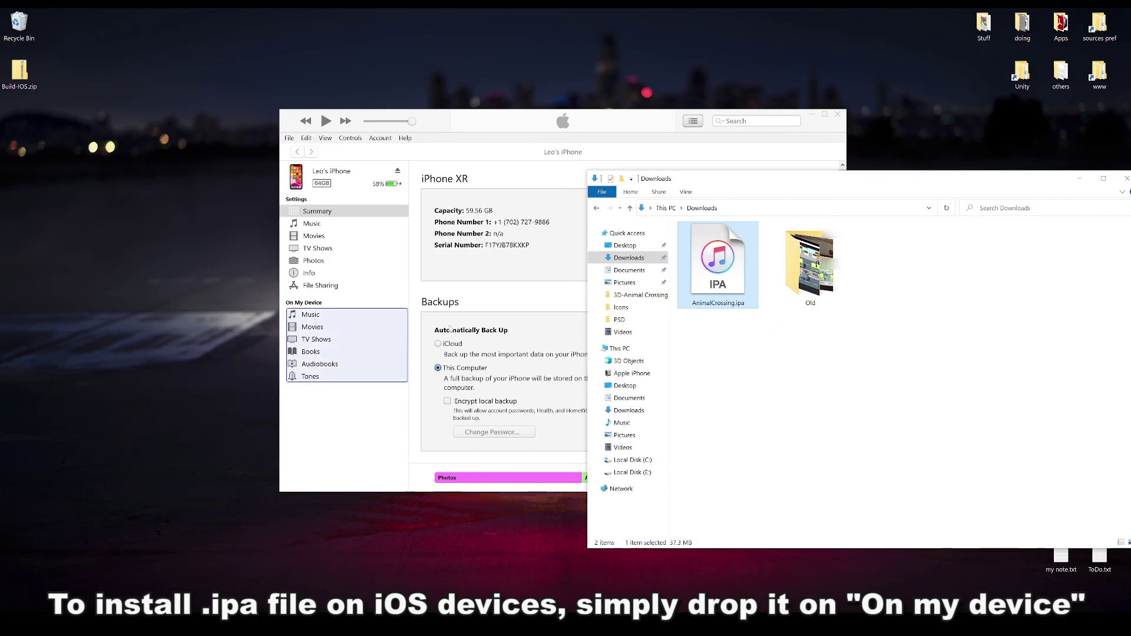